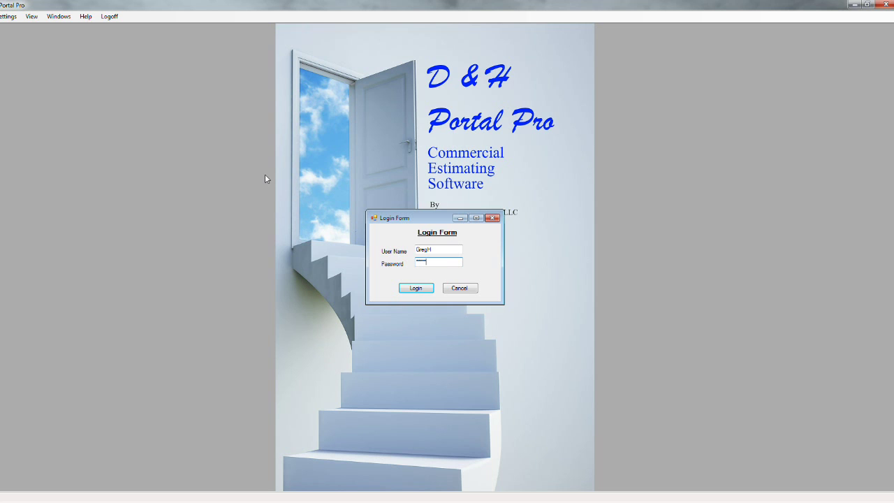
Step: Submit the login credentials to open the Program List with its job-bid notifications
key(Return)
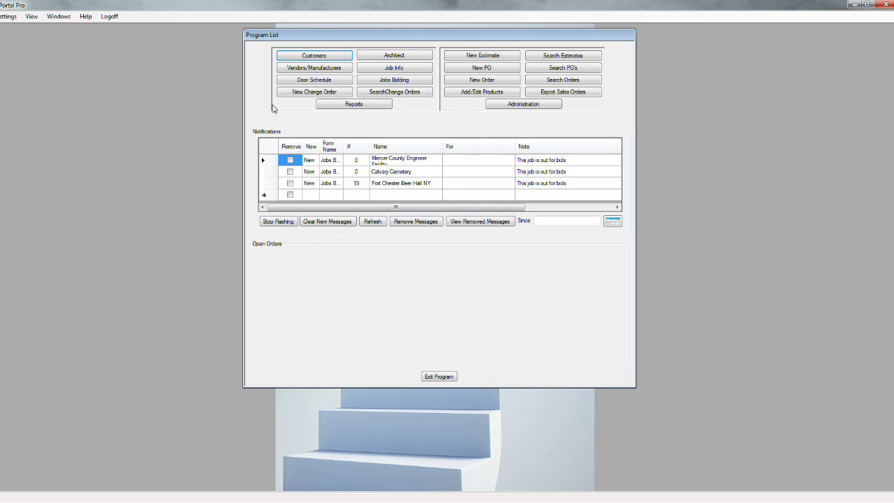
click(319, 60)
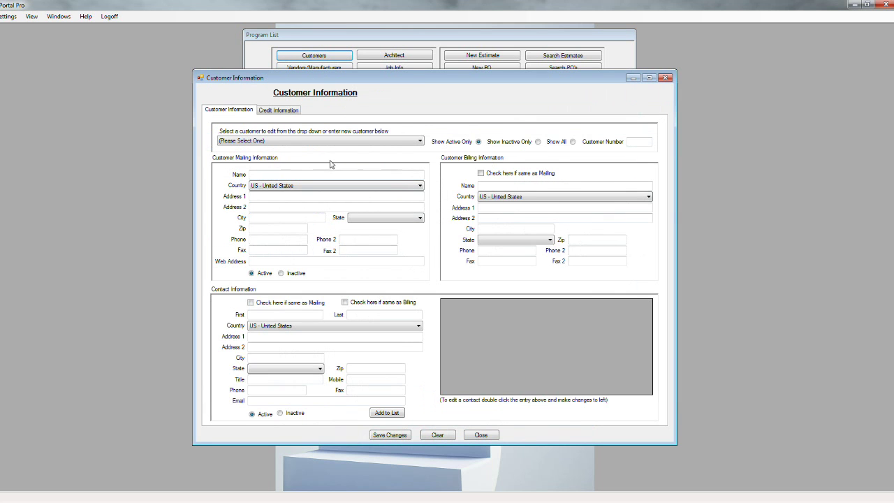
click(420, 141)
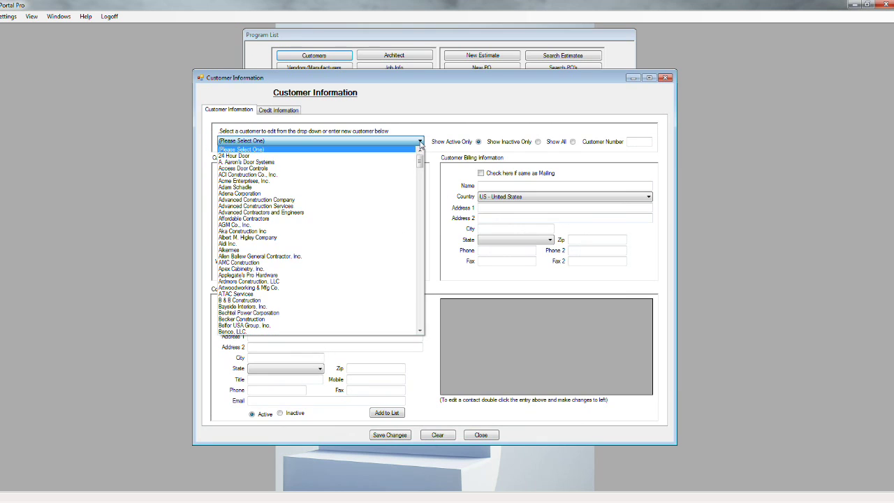
click(420, 141)
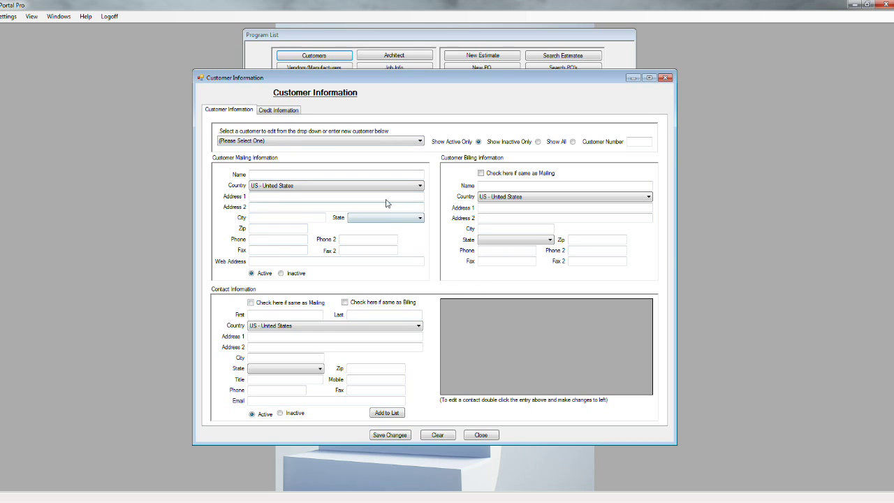
click(283, 111)
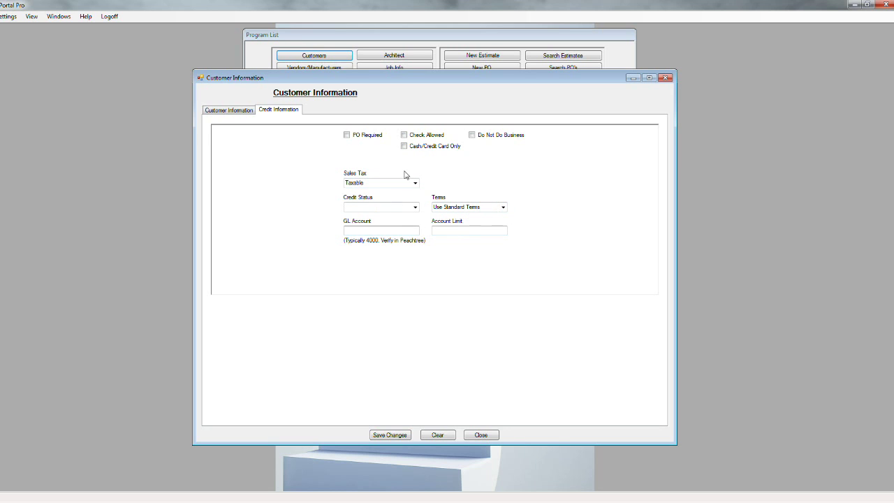
click(665, 78)
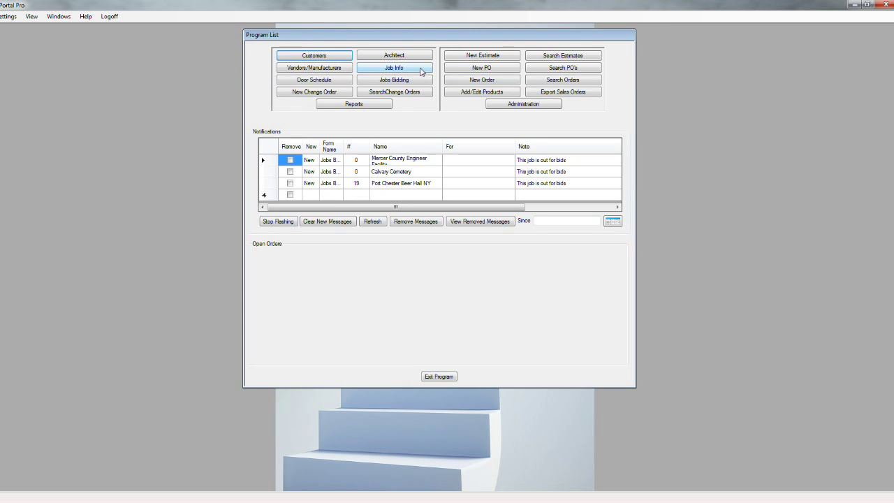
click(389, 59)
click(540, 132)
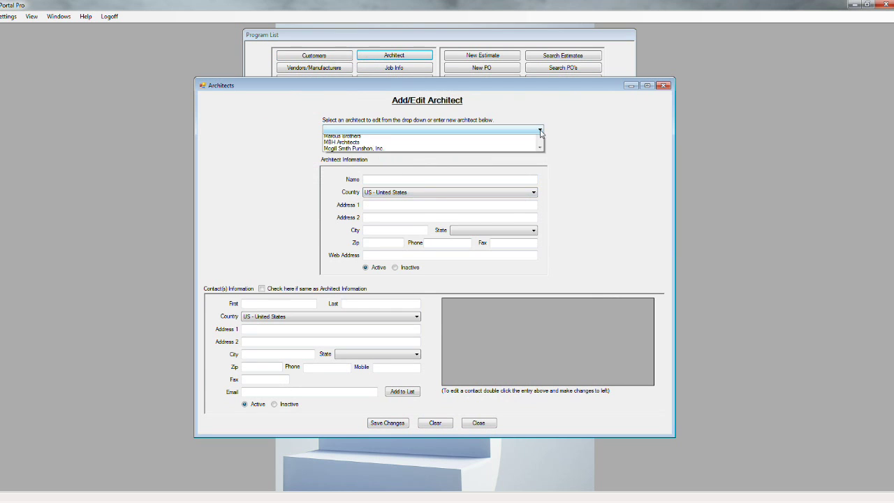
scroll(541, 223, down, 10)
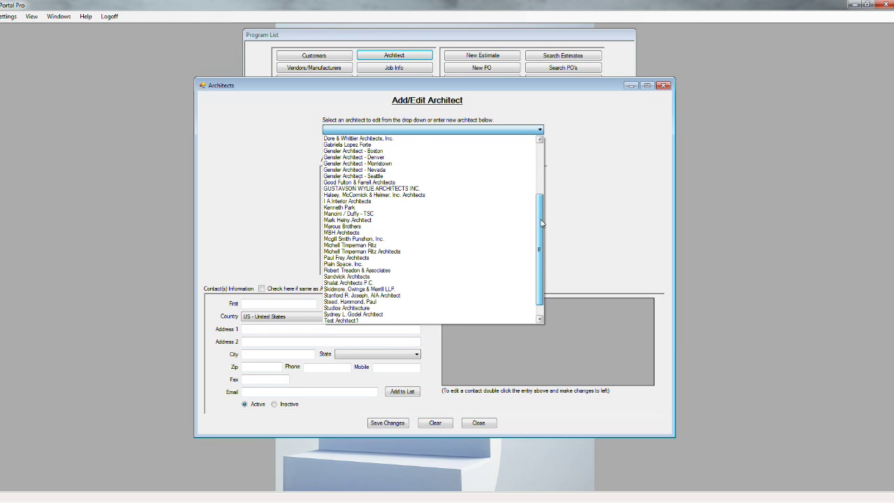
scroll(542, 223, up, 5)
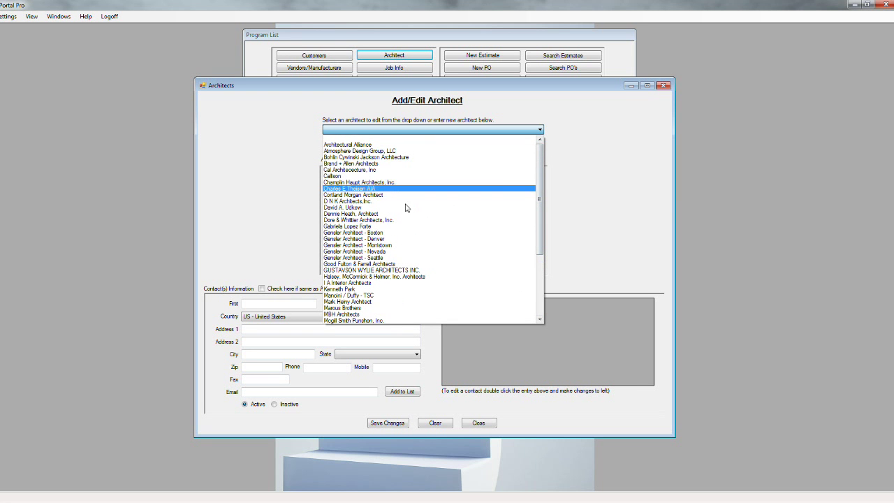
click(541, 131)
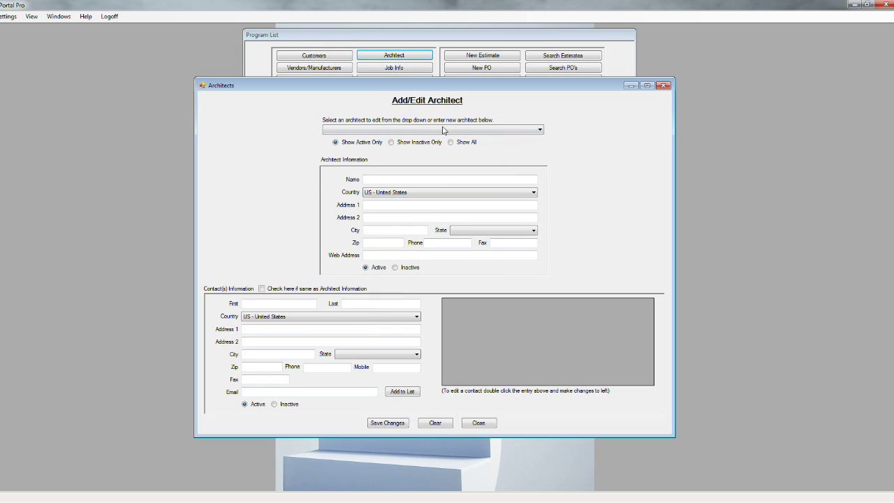
click(665, 86)
click(329, 71)
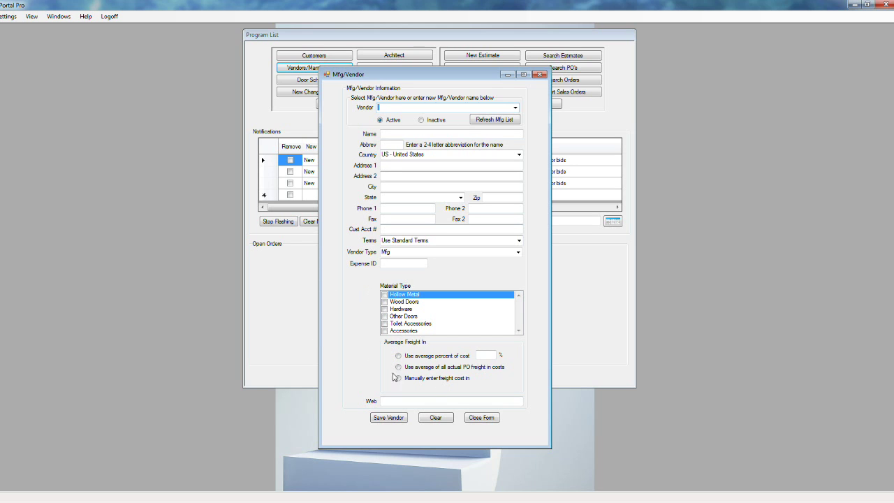
click(539, 74)
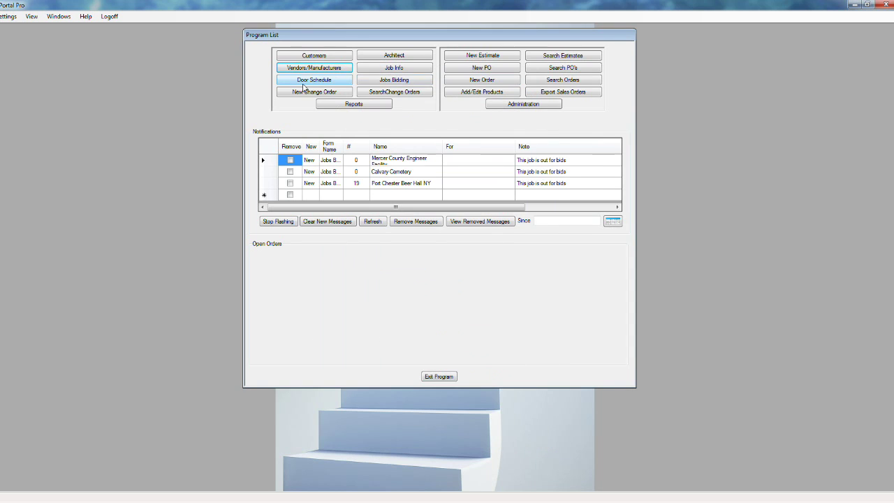
click(393, 69)
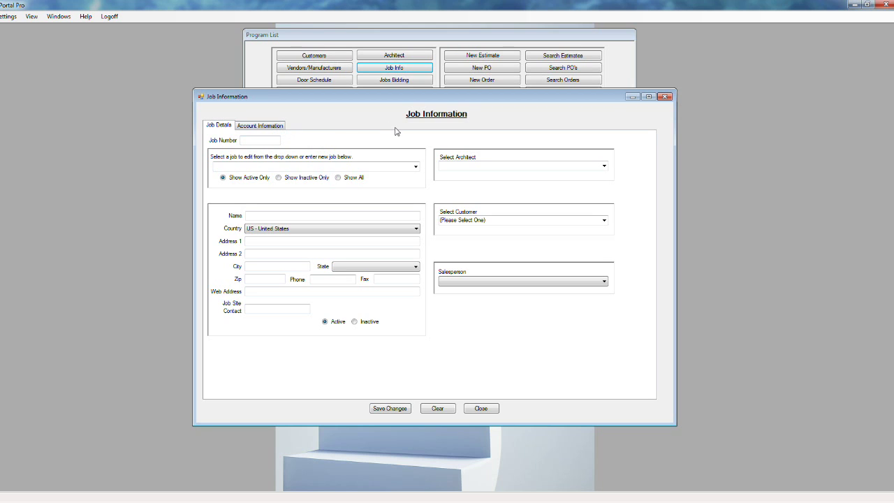
click(269, 127)
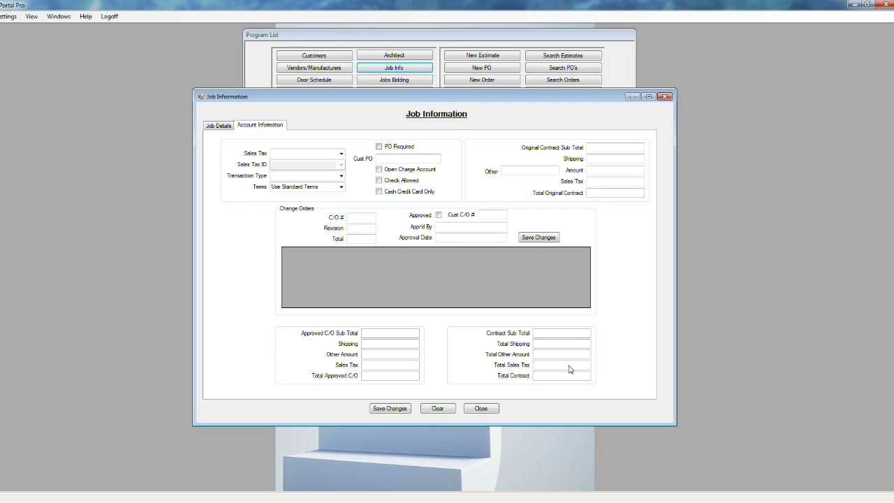
click(500, 217)
click(217, 126)
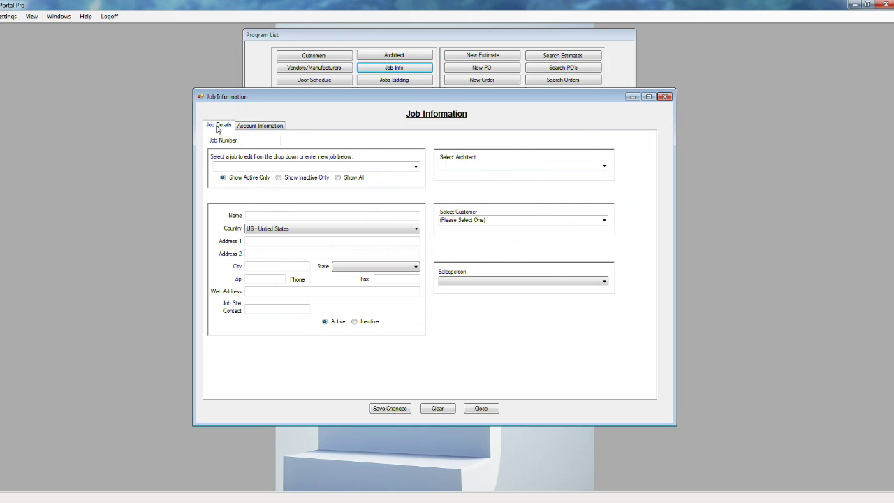
click(665, 97)
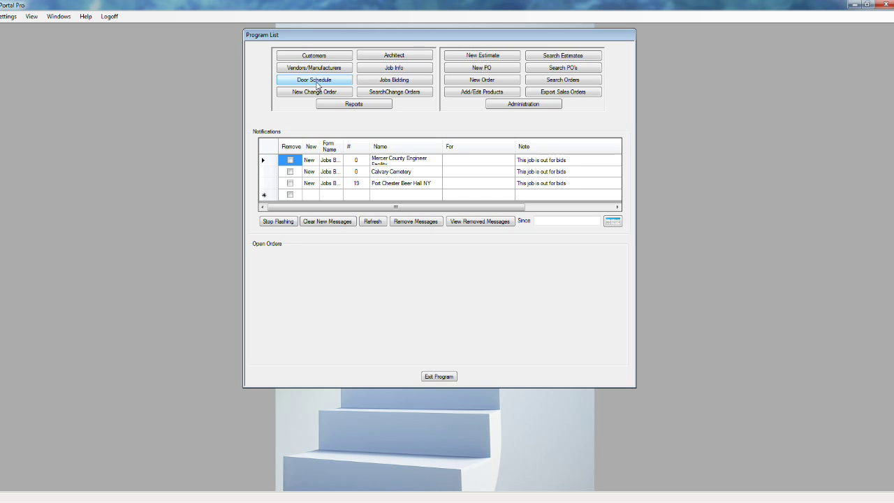
Step: Start a Door Schedule for customer Shawmut Design and Construction, job Apple - Quakerbridge, NJ
click(320, 86)
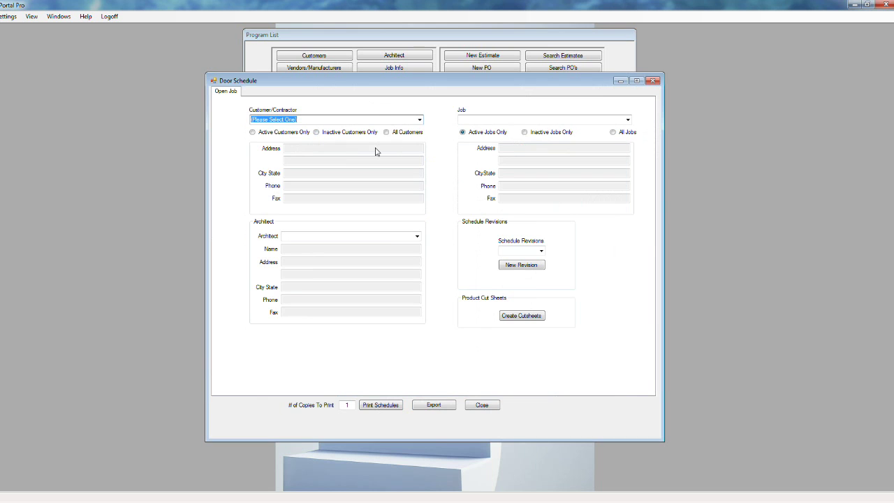
click(395, 122)
drag(395, 122, 197, 112)
text(Shawmut Design)
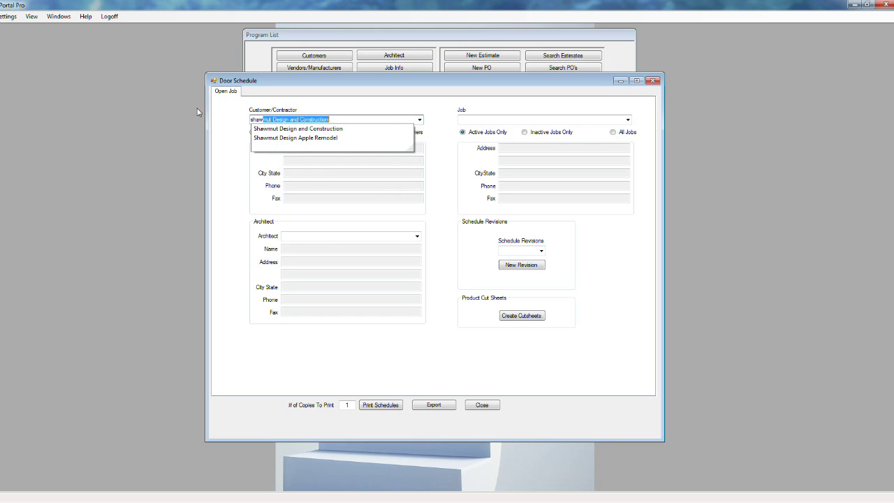
key(Return)
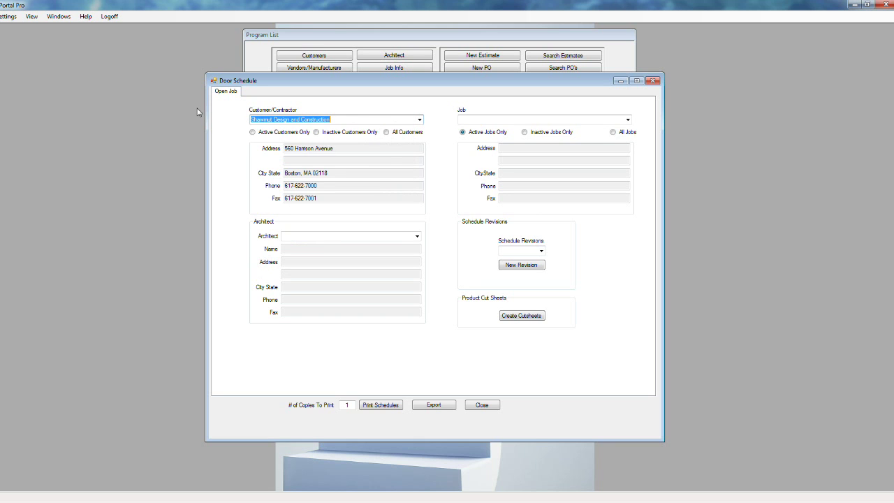
click(626, 120)
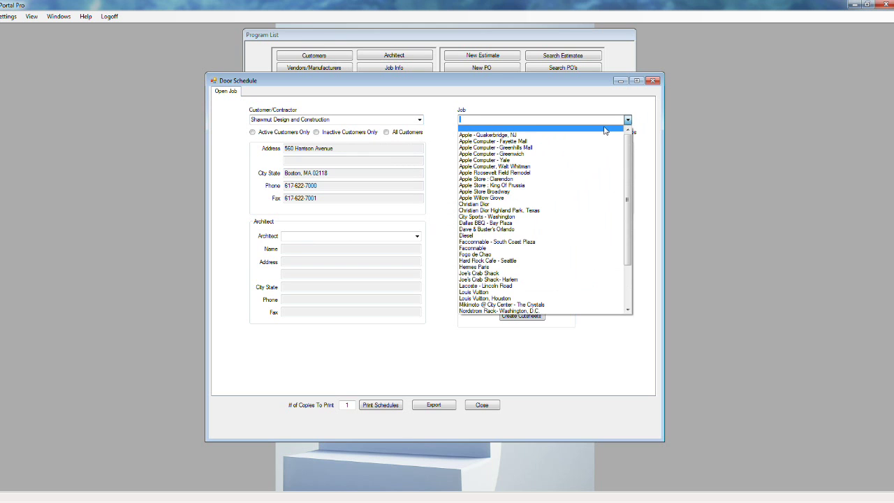
click(514, 136)
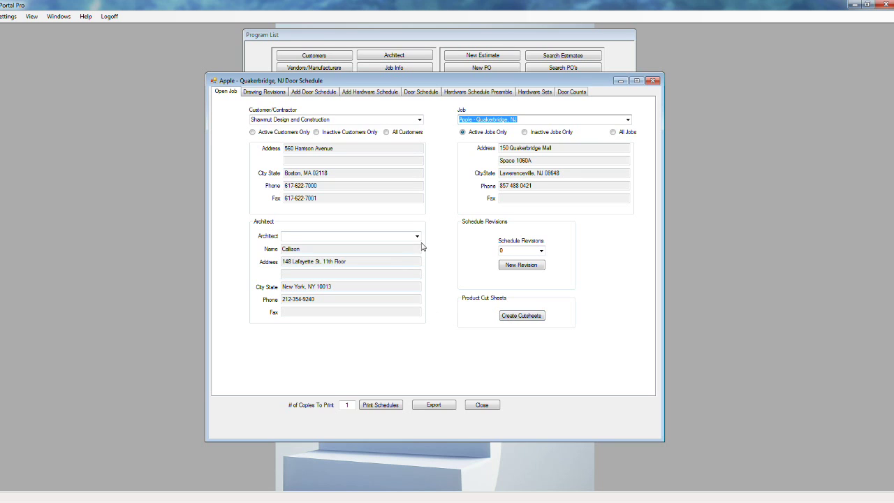
Step: Move through the drawing revisions and door entries pages to the hardware schedule page
click(271, 93)
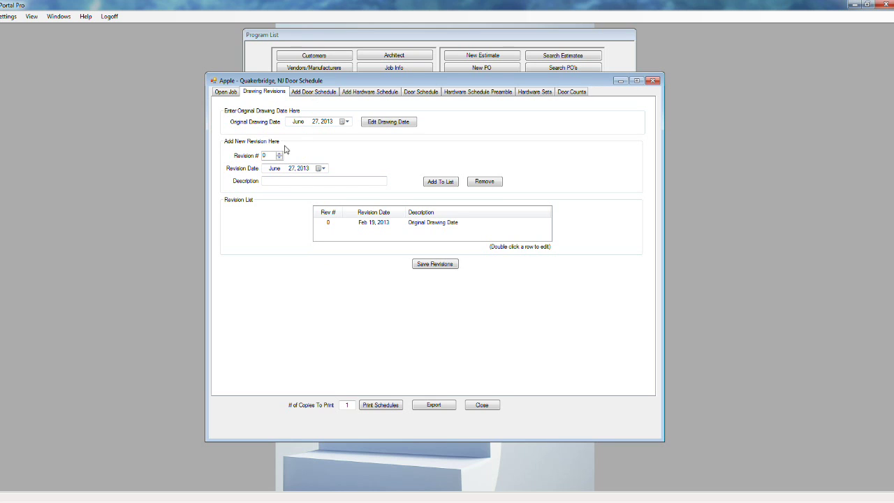
click(320, 95)
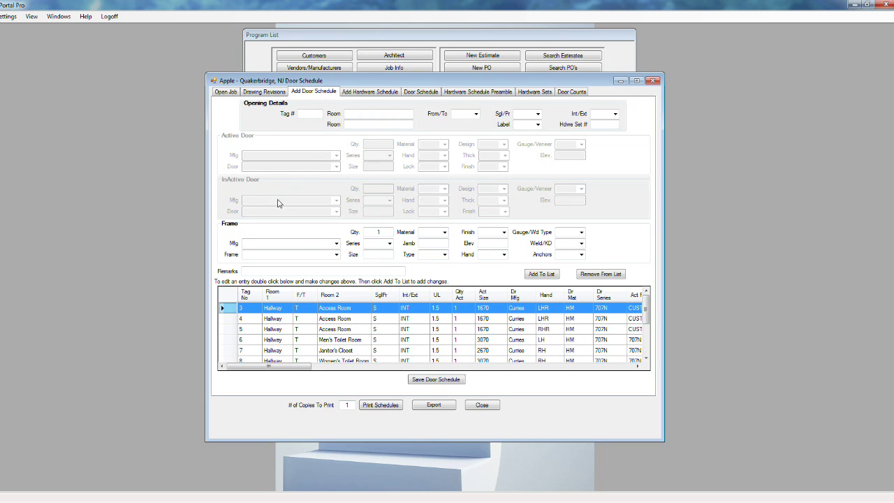
click(376, 93)
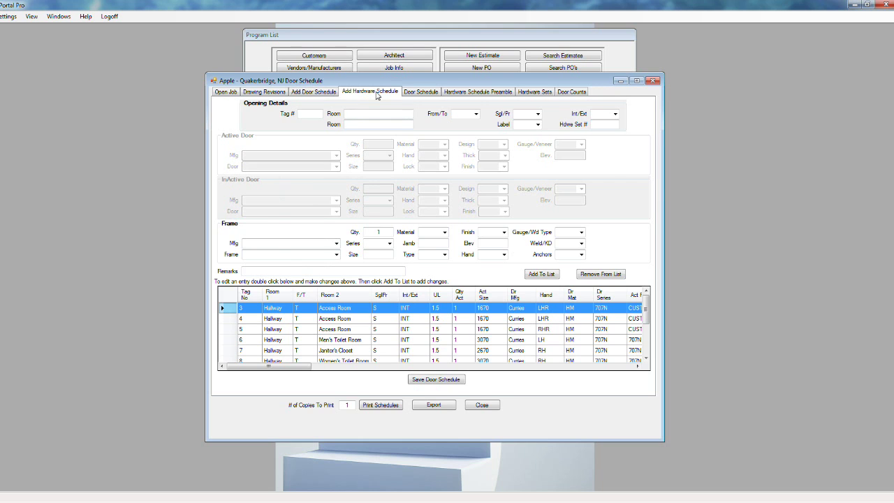
Step: Select hardware set 1, then generate the 4-page door schedule report
click(319, 105)
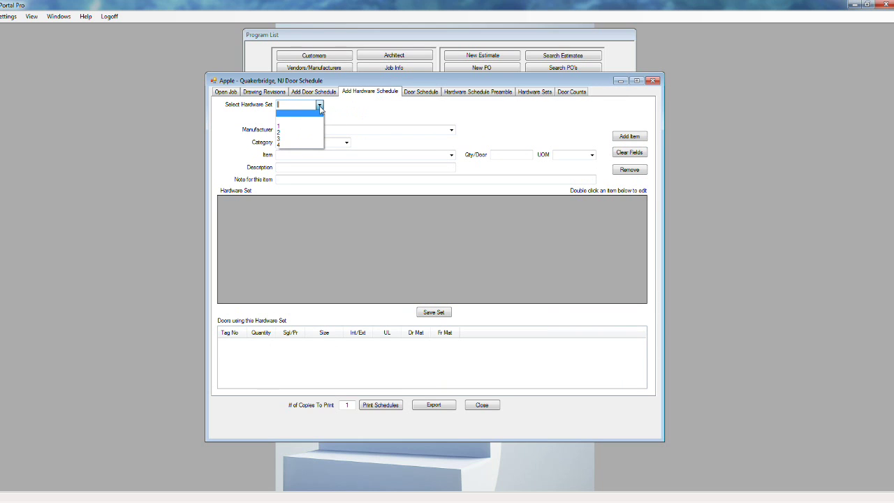
click(293, 126)
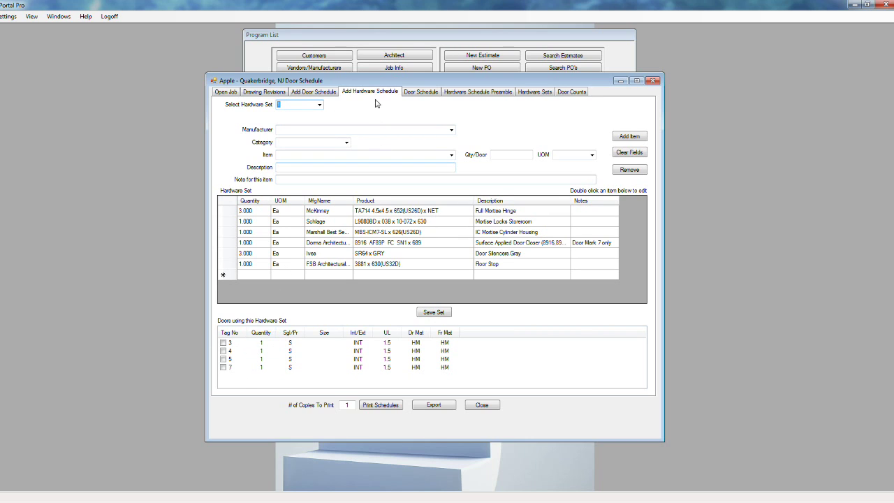
click(422, 93)
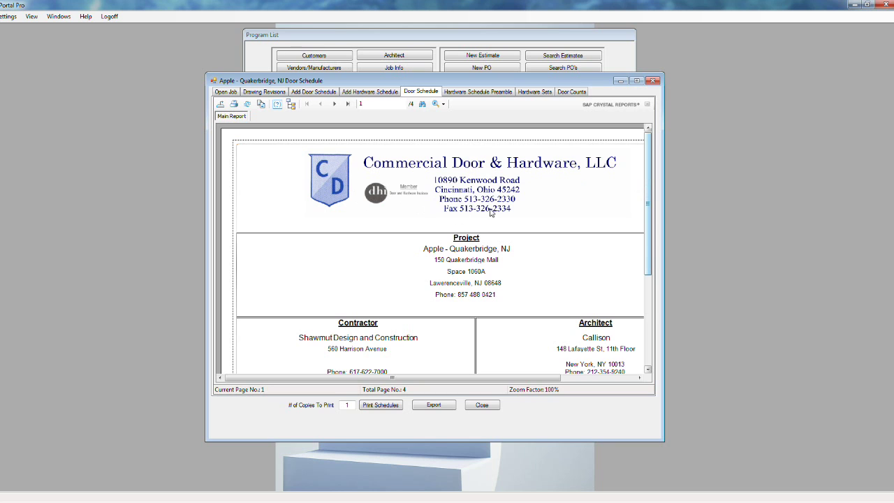
Step: Page the door schedule report to page 4 and scroll across to the Hardware Set column
drag(648, 199, 649, 290)
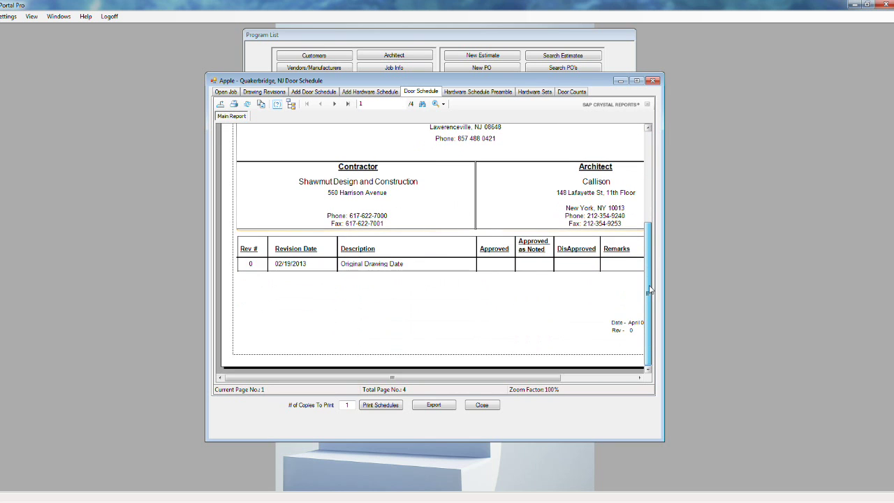
click(393, 276)
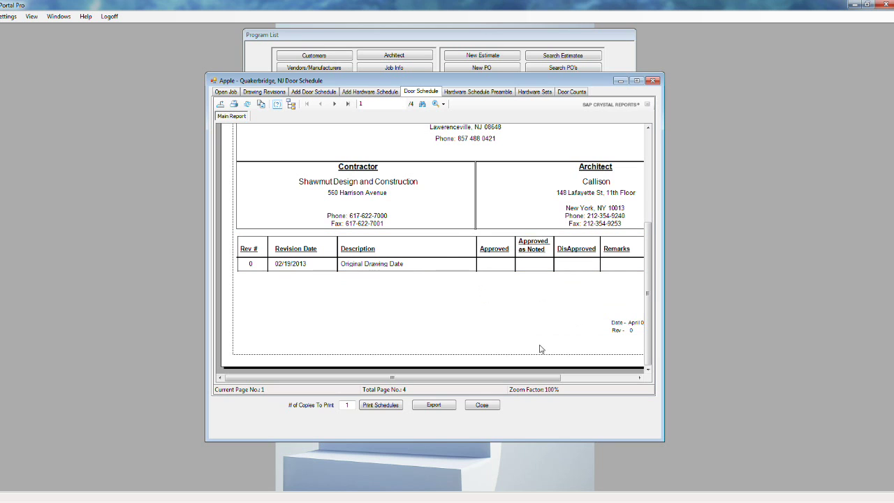
drag(548, 379, 575, 344)
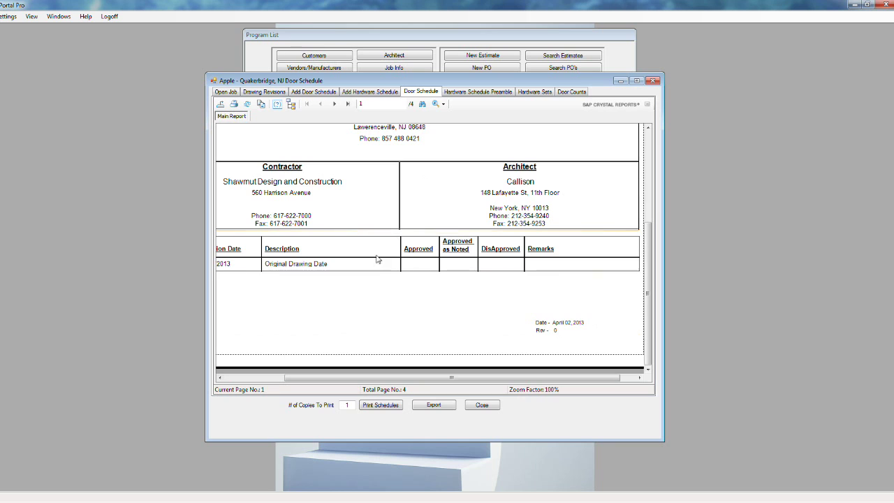
click(334, 104)
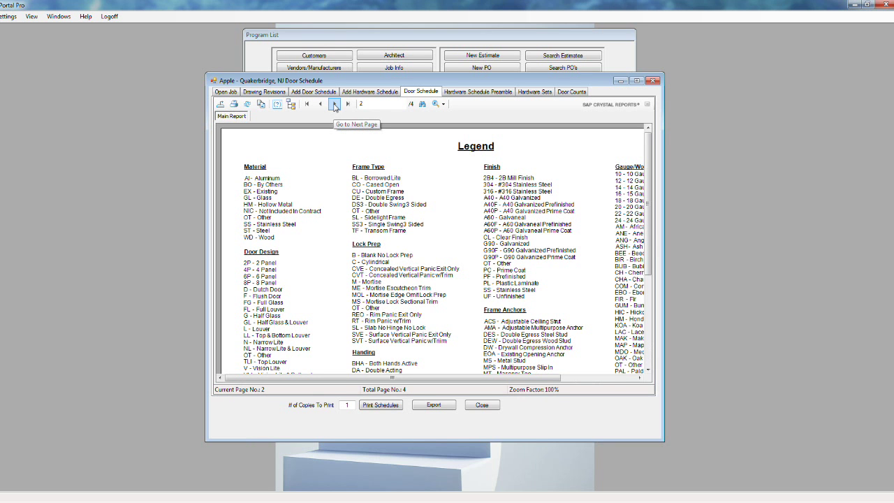
click(334, 104)
click(334, 104)
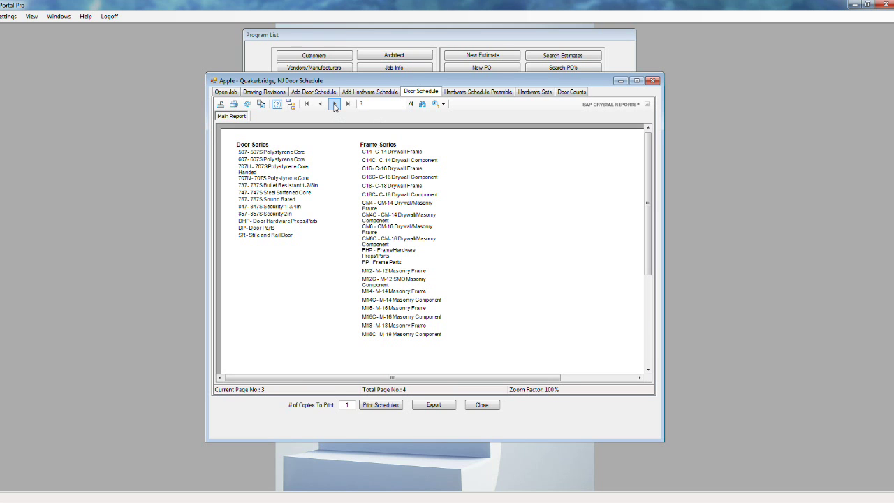
click(334, 104)
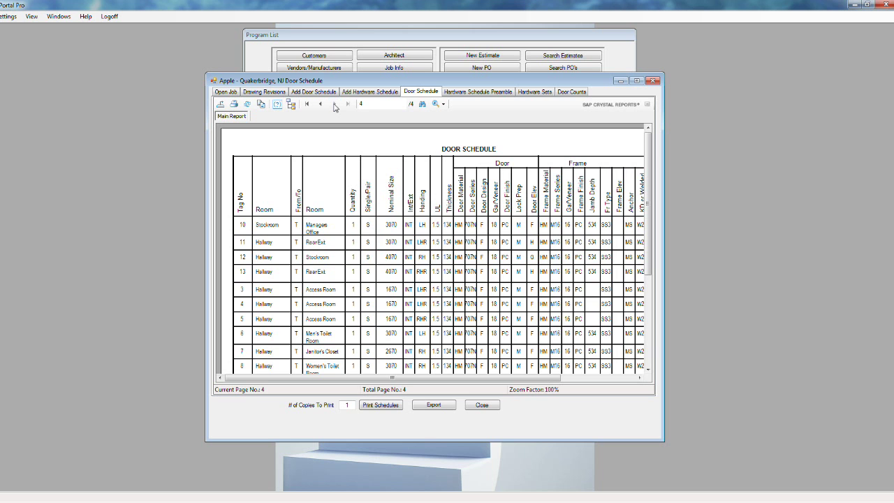
drag(389, 382, 489, 378)
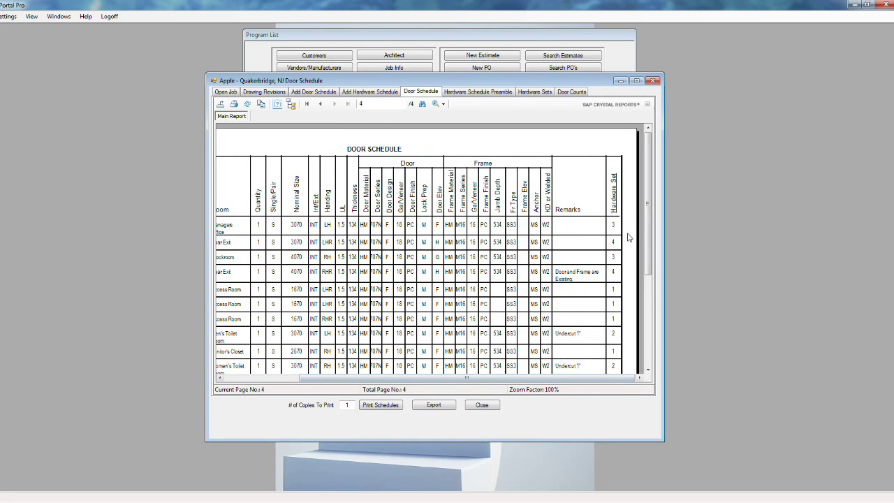
drag(649, 227, 650, 281)
drag(651, 294, 649, 222)
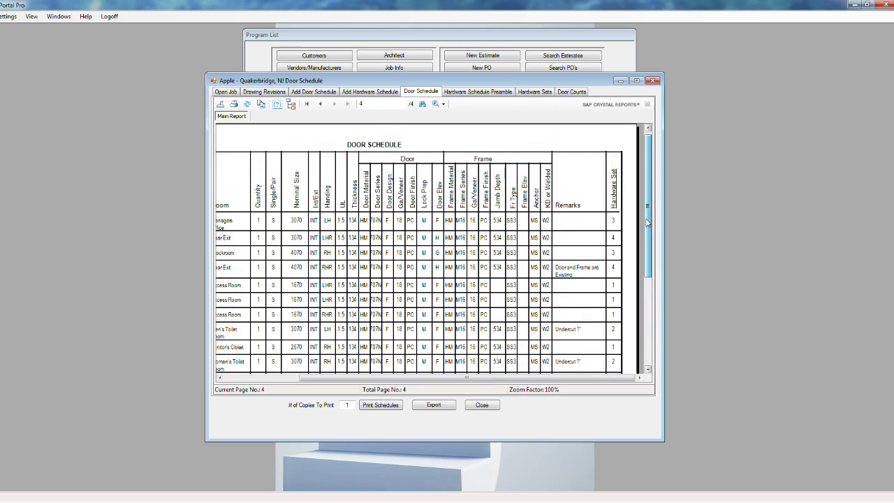
drag(464, 378, 384, 379)
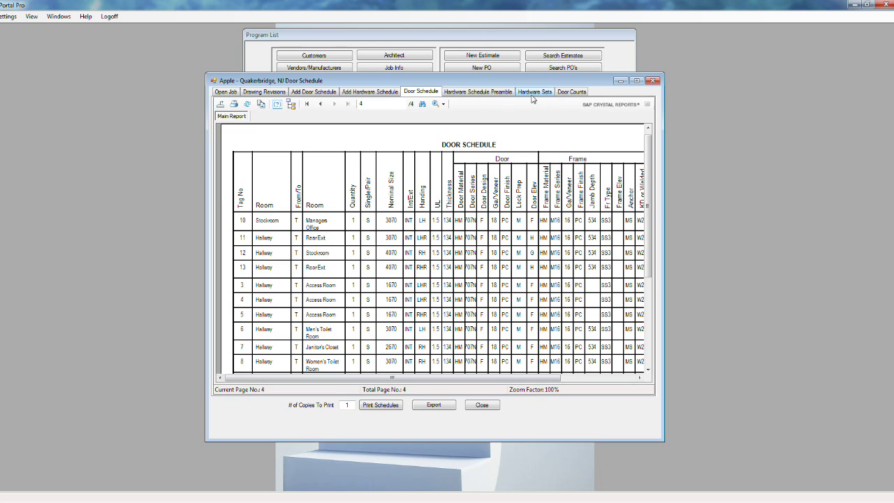
Step: Review the Finish Hardware Schedule preamble, then show the Hardware Sets report at Set # 1
click(488, 94)
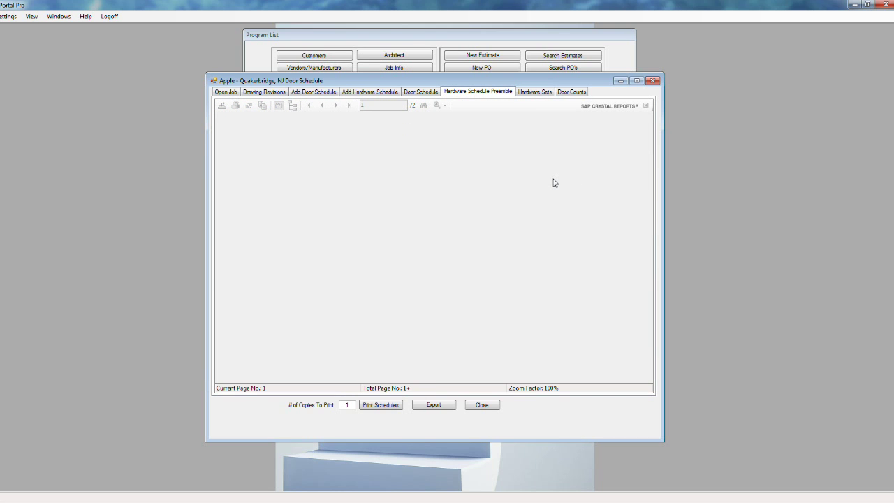
mouse_move(649, 174)
mouse_down()
mouse_move(649, 278)
mouse_move(641, 163)
mouse_up()
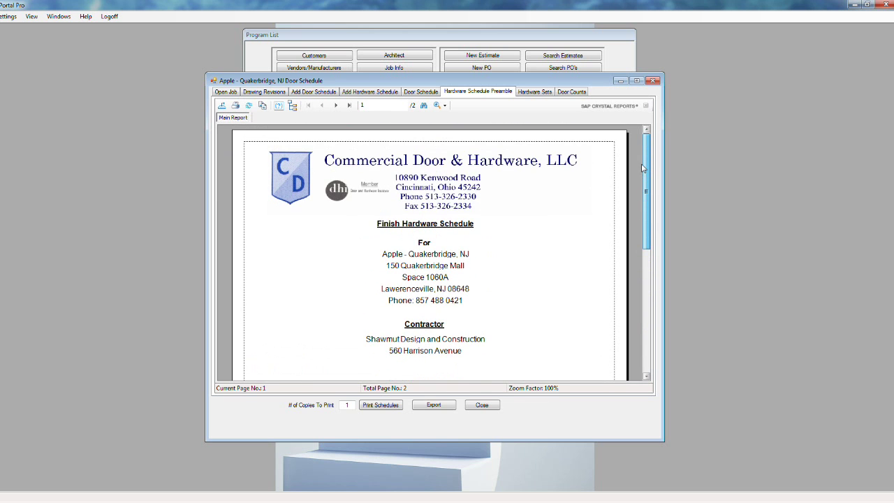
click(535, 93)
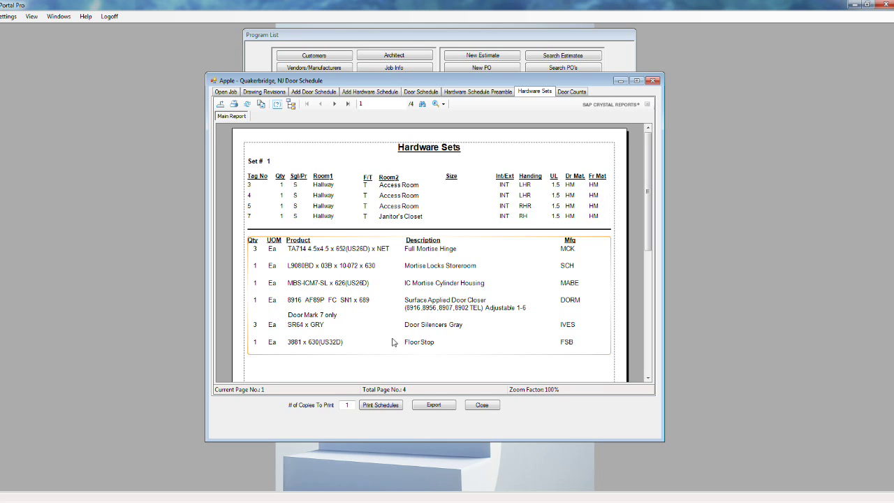
Step: Advance the Hardware Sets report to Set # 2, then switch to the Door Counts report
mouse_move(649, 233)
mouse_down()
mouse_move(650, 368)
mouse_move(649, 223)
mouse_up()
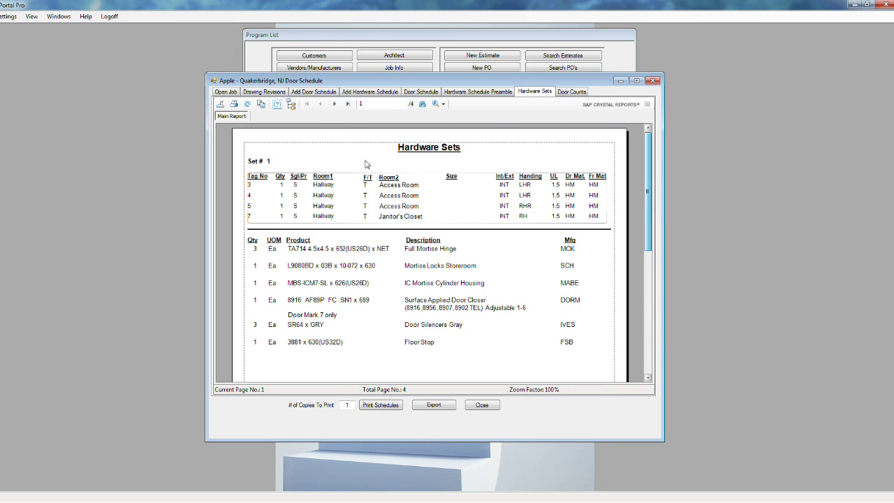
click(334, 104)
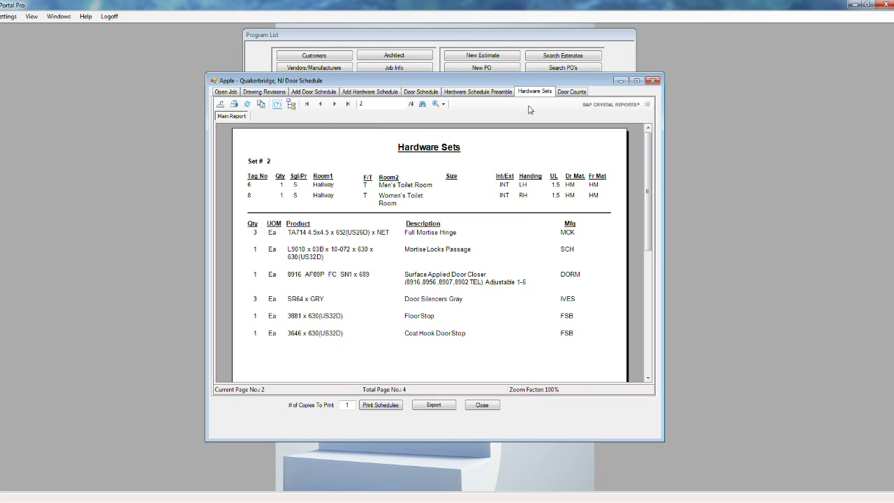
click(569, 94)
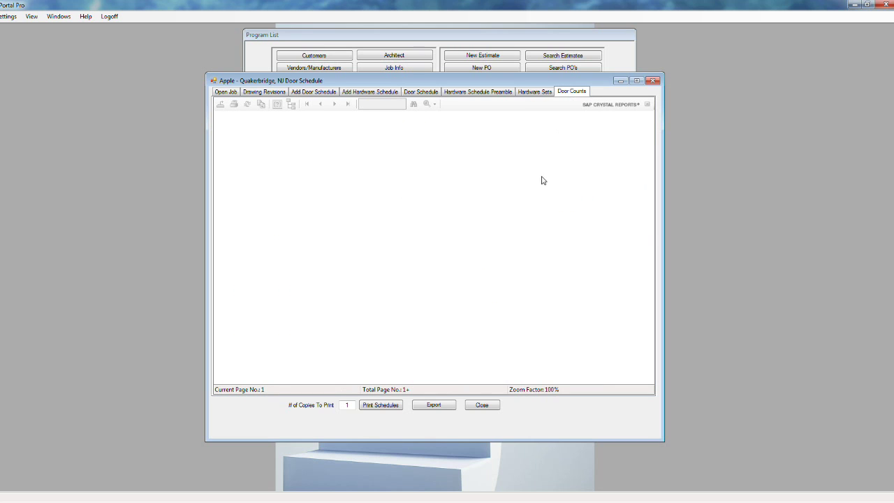
Step: Return to the preamble report and close the Apple - Quakerbridge, NJ door schedule window
click(488, 92)
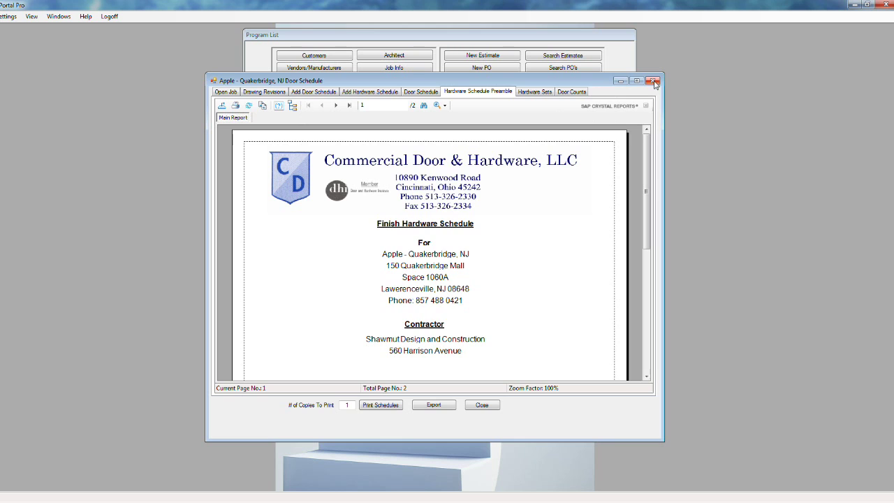
key(alt+F4)
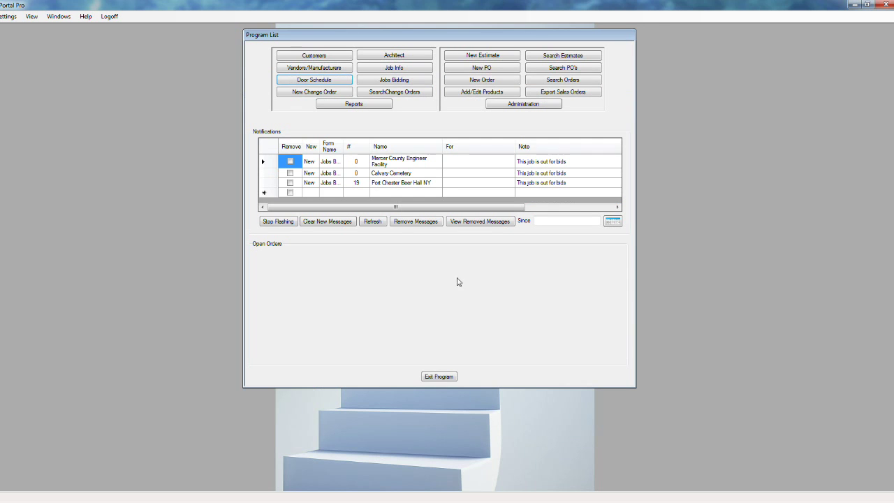
click(395, 83)
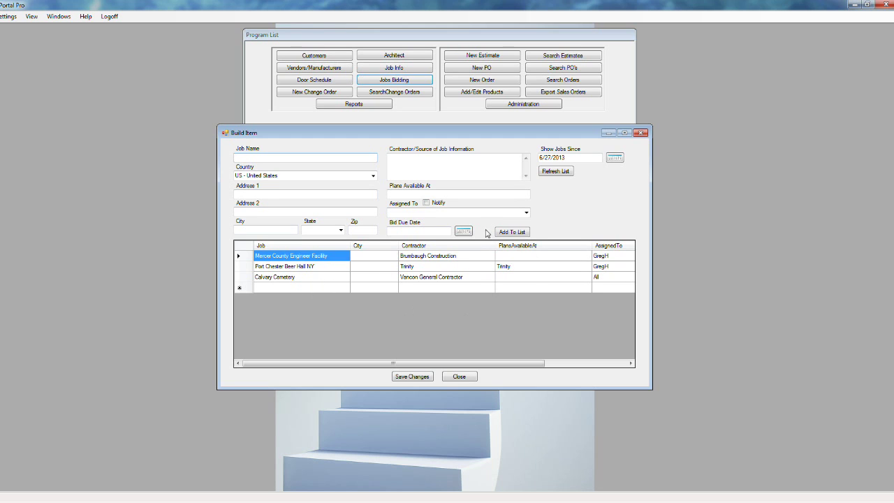
click(641, 133)
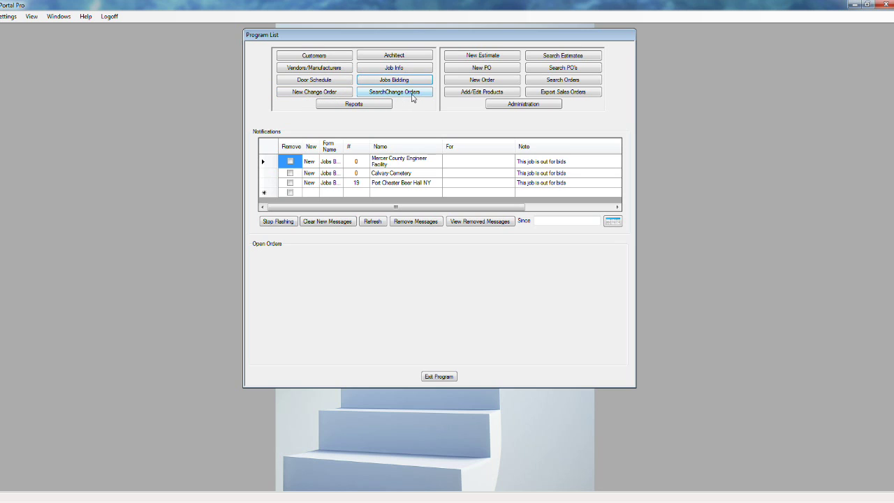
Step: Start a new change order and view the job list, dismissing it without choosing a job
click(323, 95)
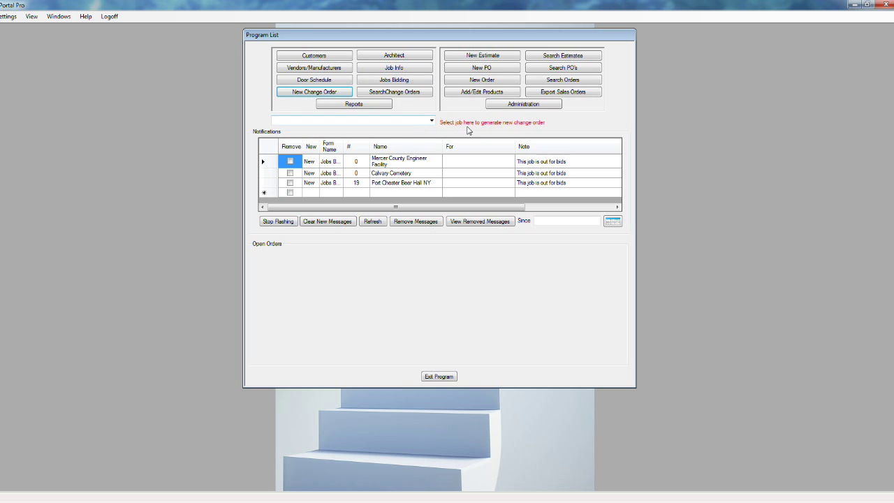
click(431, 122)
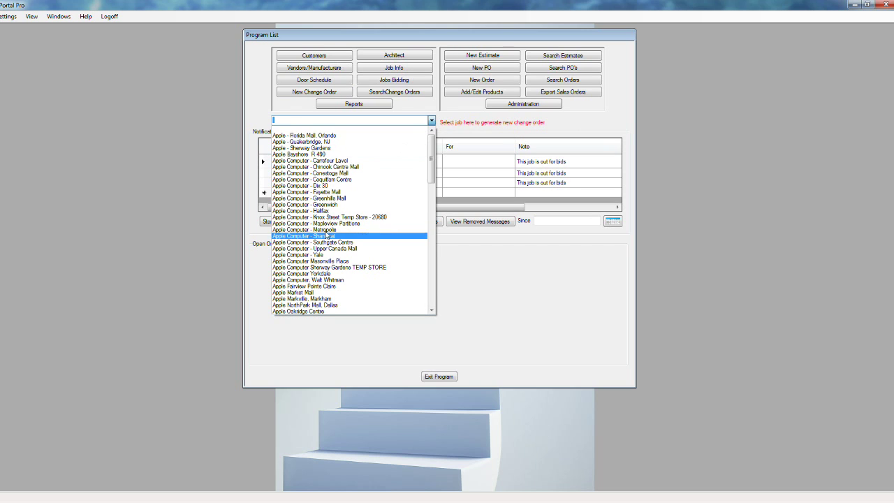
click(432, 122)
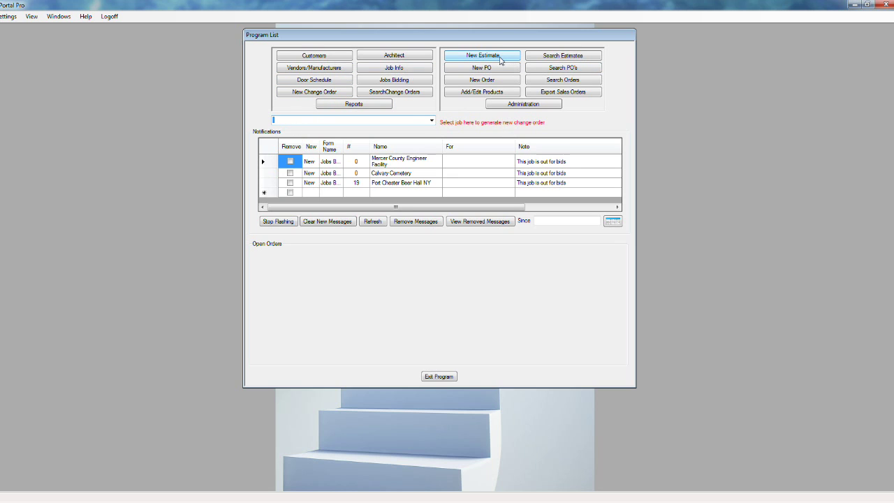
Step: Find estimate 2894 for Five Below Frisco TX in the estimate list and open it
click(554, 59)
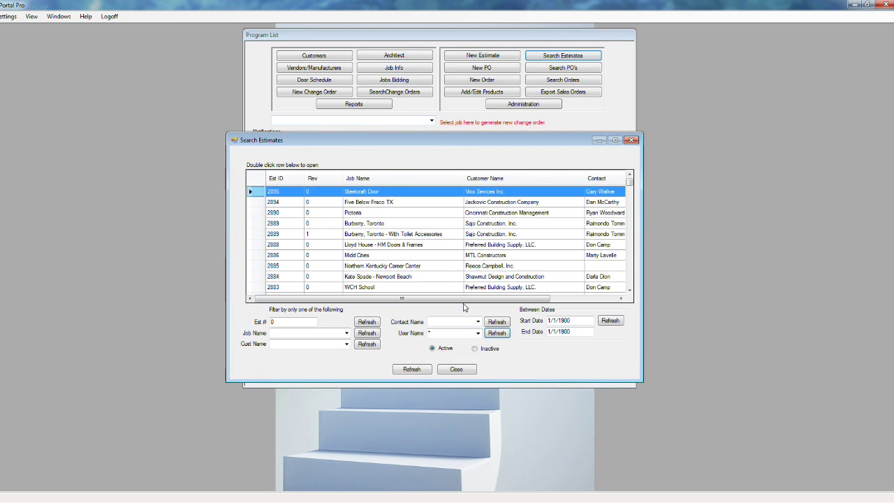
click(383, 203)
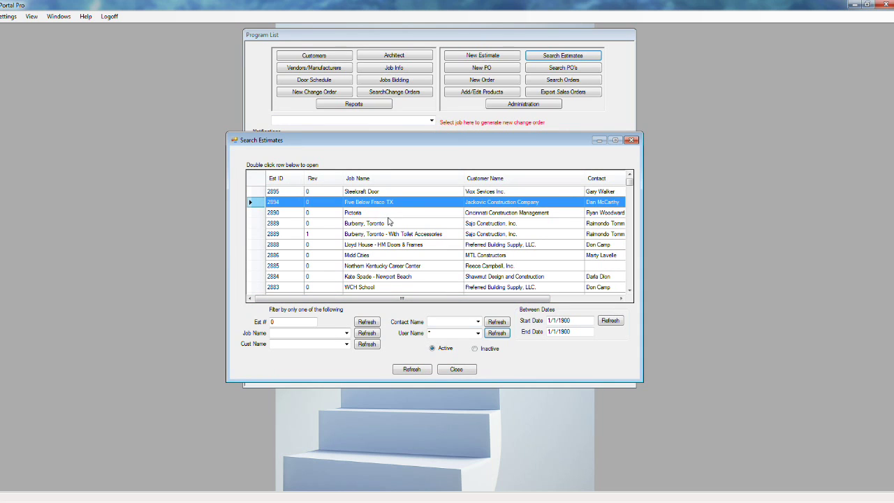
double_click(375, 176)
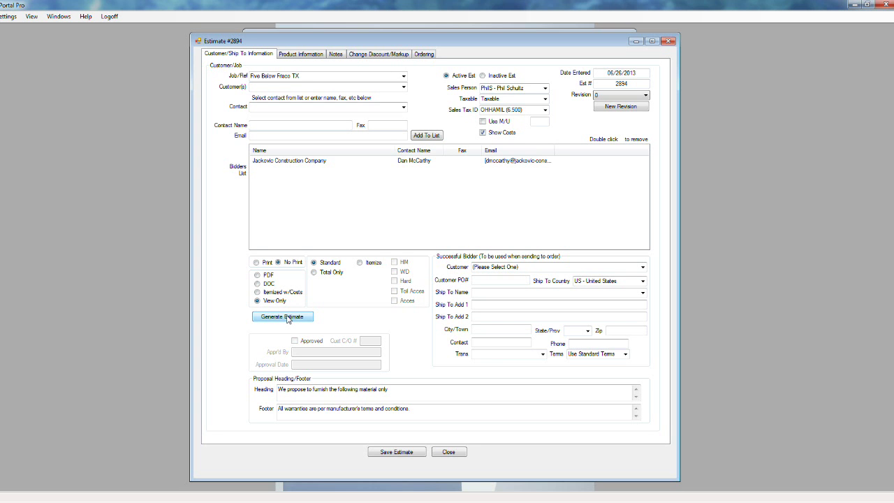
Step: Generate the Estimate #2894 proposal report and move and enlarge its preview window
click(287, 318)
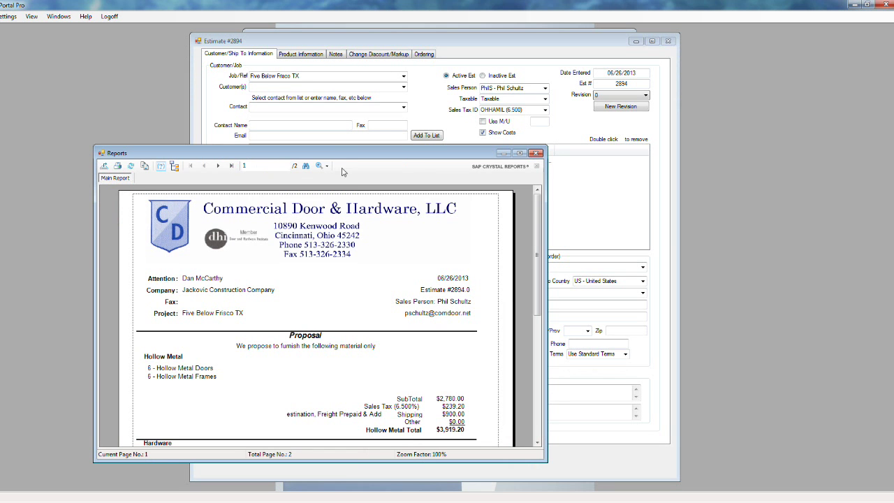
drag(371, 157, 391, 44)
drag(564, 347, 594, 477)
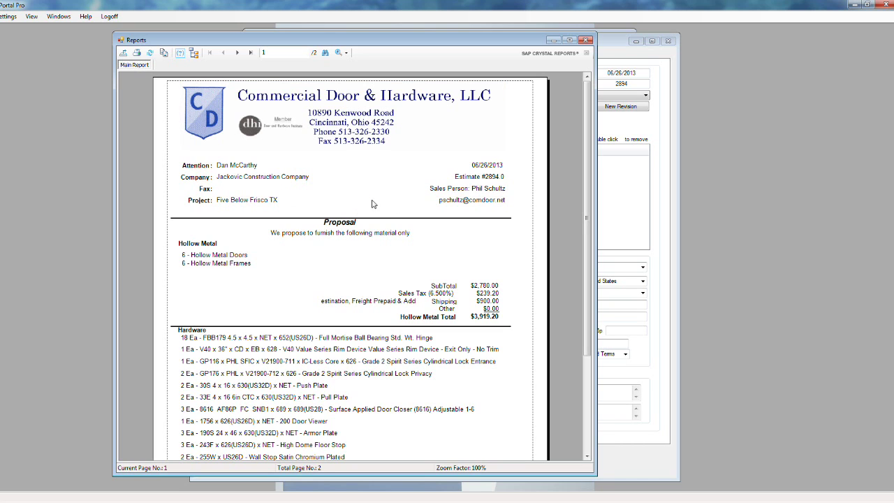
Step: Review the report's estimate number and both pages, ending back on page 1
click(504, 180)
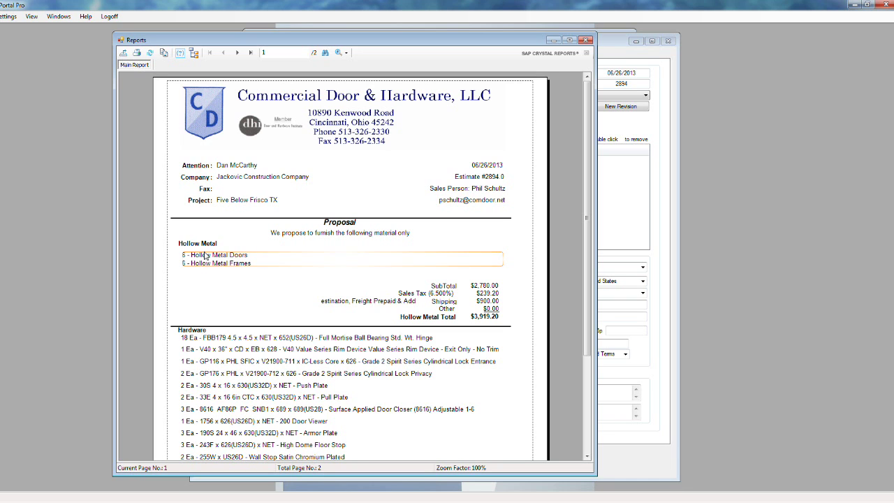
scroll(346, 279, down, 3)
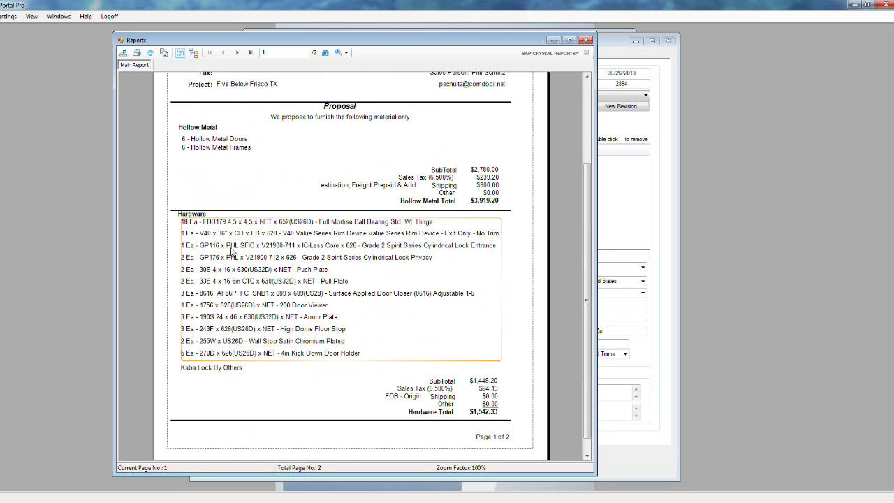
scroll(220, 264, down, 1)
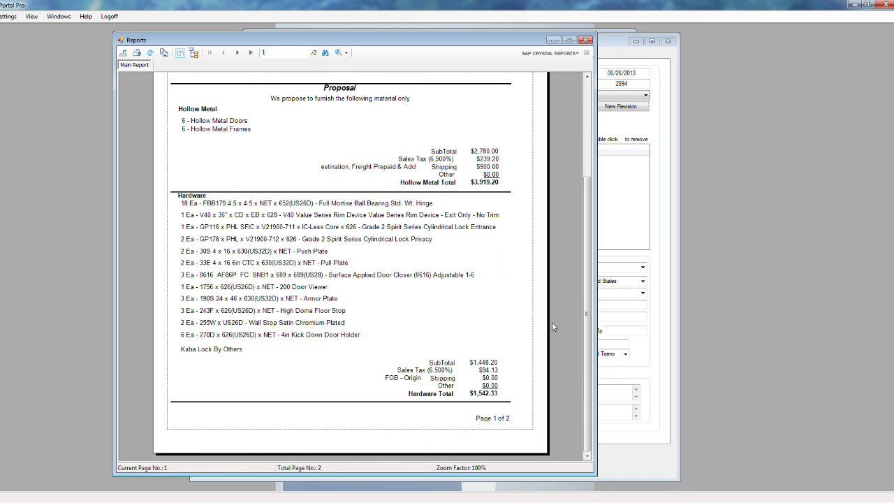
click(237, 53)
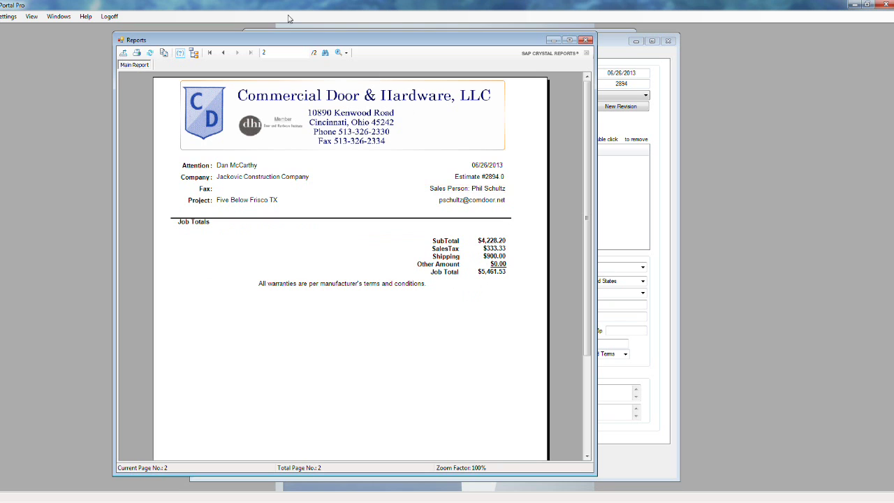
click(223, 53)
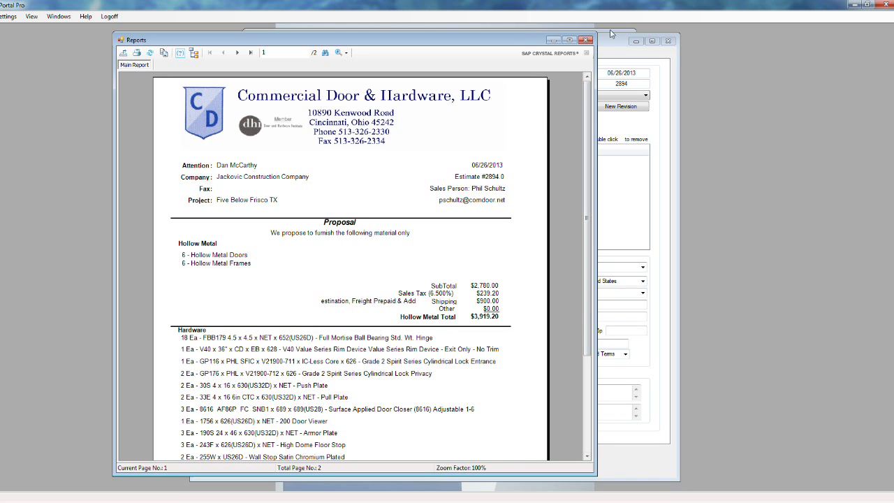
Step: Close the preview, show estimate 2894's Hollow Metal product information, then its Notes page
click(587, 40)
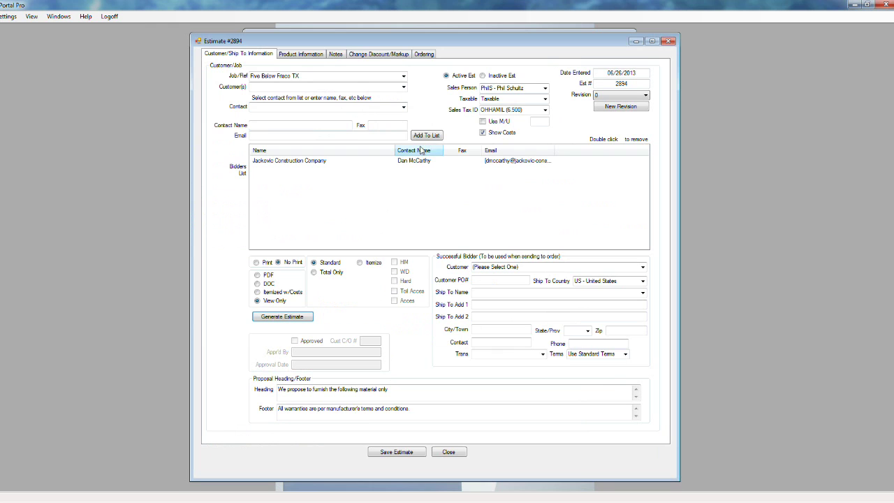
click(301, 56)
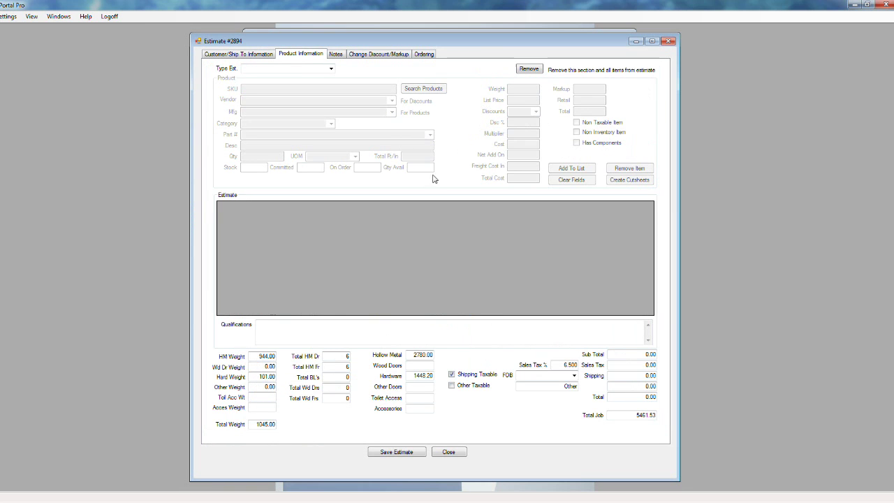
click(331, 70)
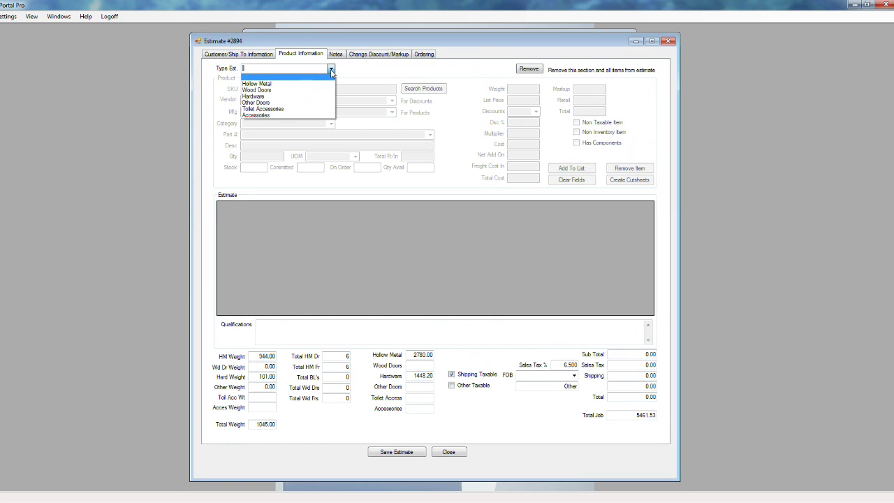
click(270, 84)
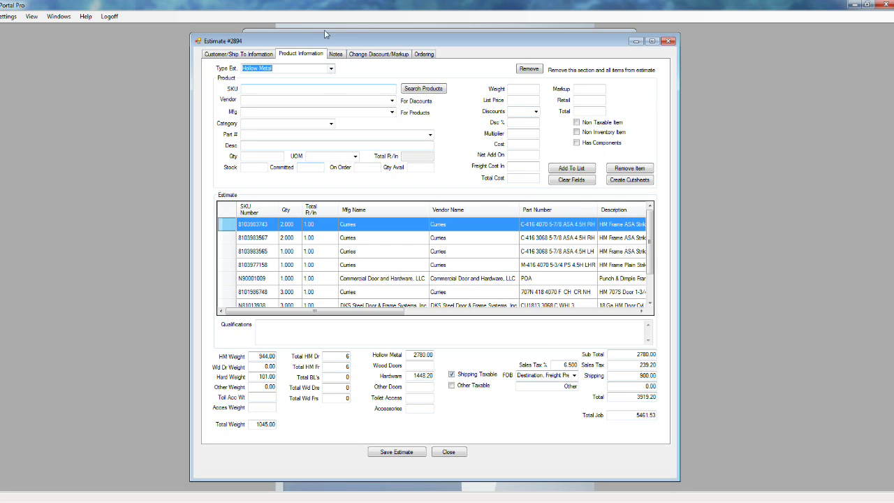
click(335, 55)
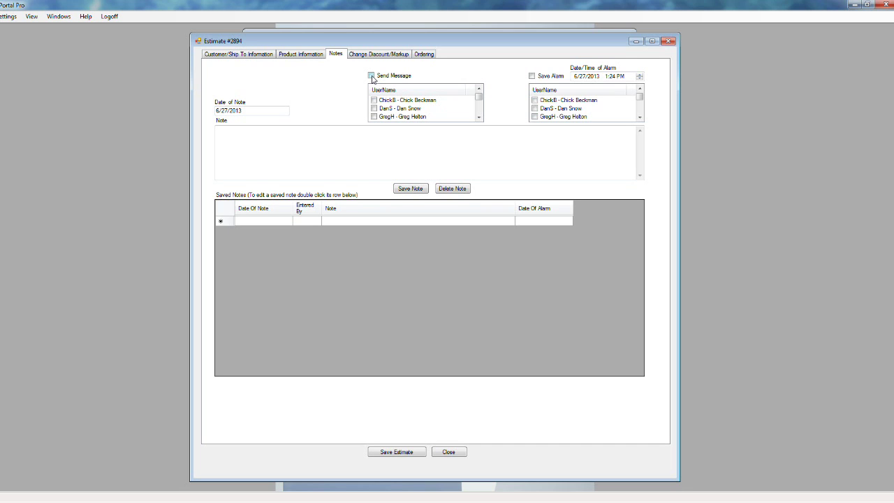
Step: Address a note 'Please review this estimate before I send it' to the first user
click(409, 102)
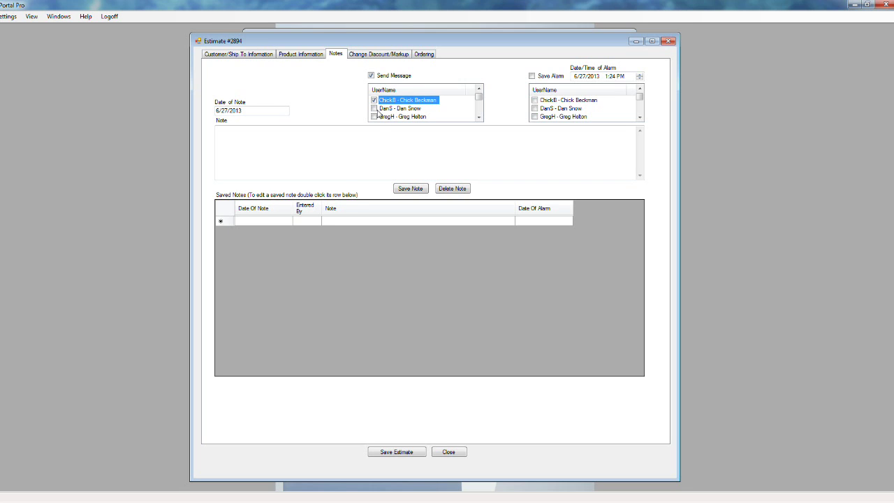
click(274, 143)
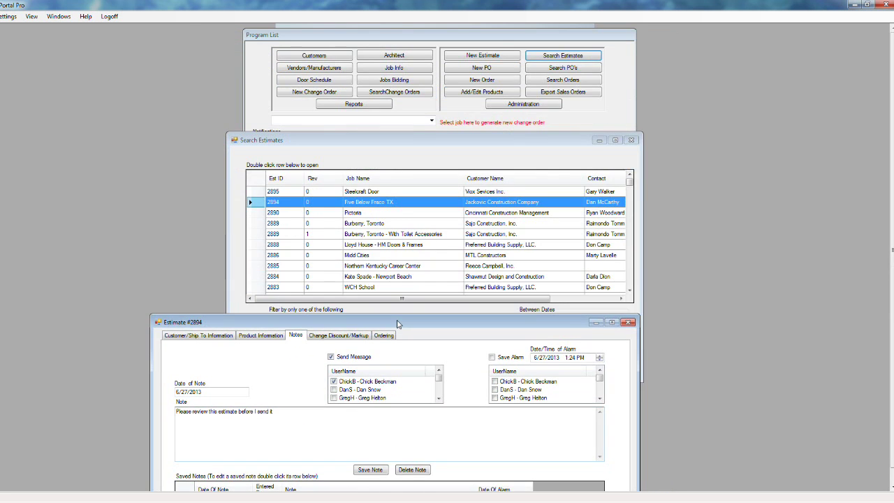
click(614, 94)
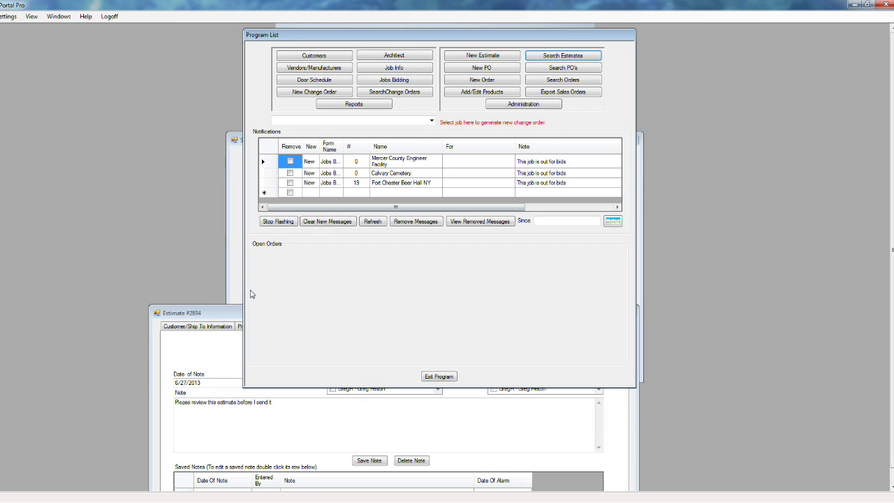
Step: Turn off Send Message and save an alarm on the note for 6/27/2013 1:24 PM
drag(237, 314, 224, 62)
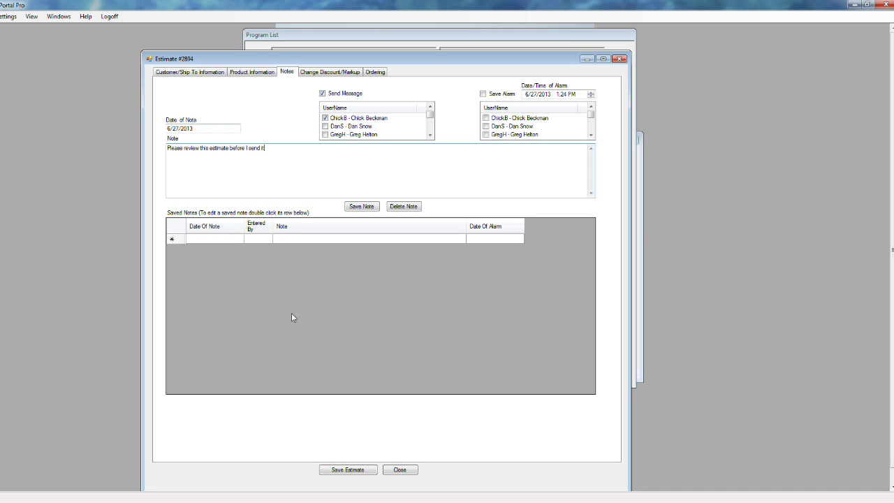
click(322, 93)
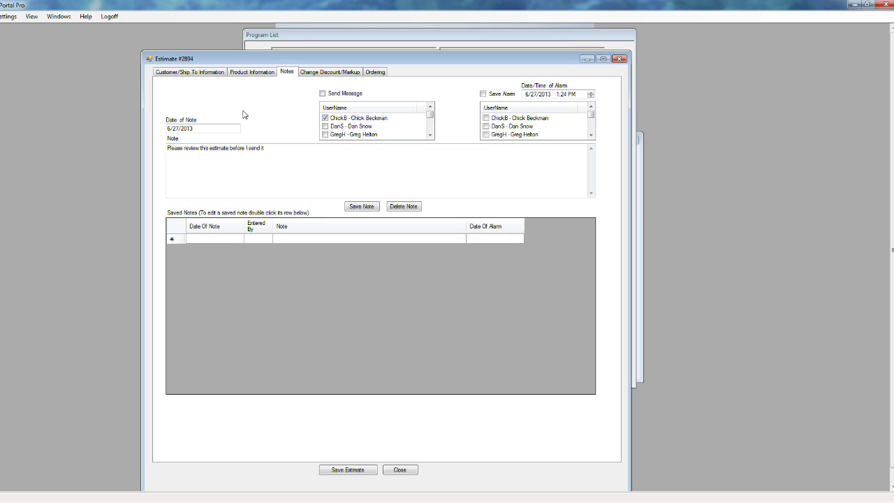
drag(305, 149, 104, 145)
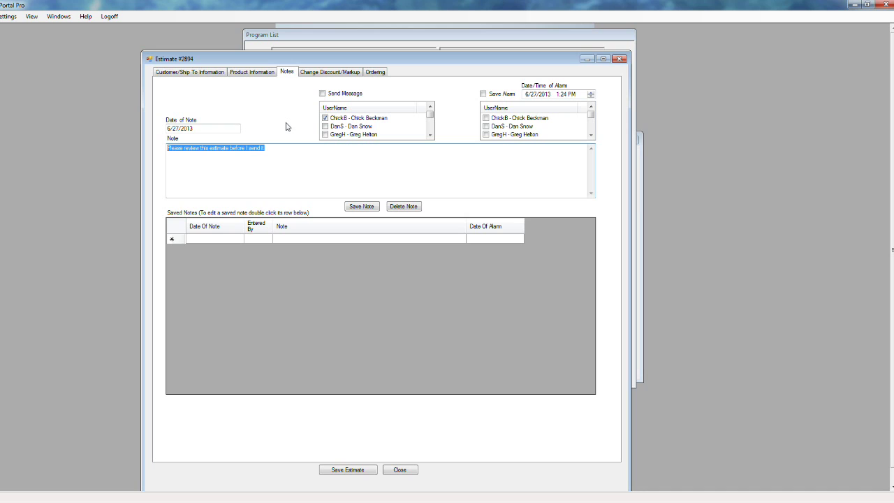
click(483, 94)
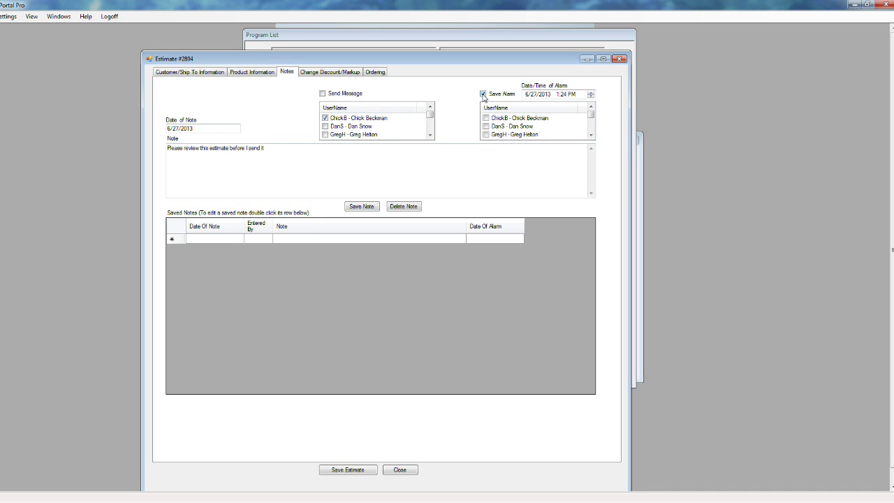
click(533, 96)
drag(282, 149, 187, 175)
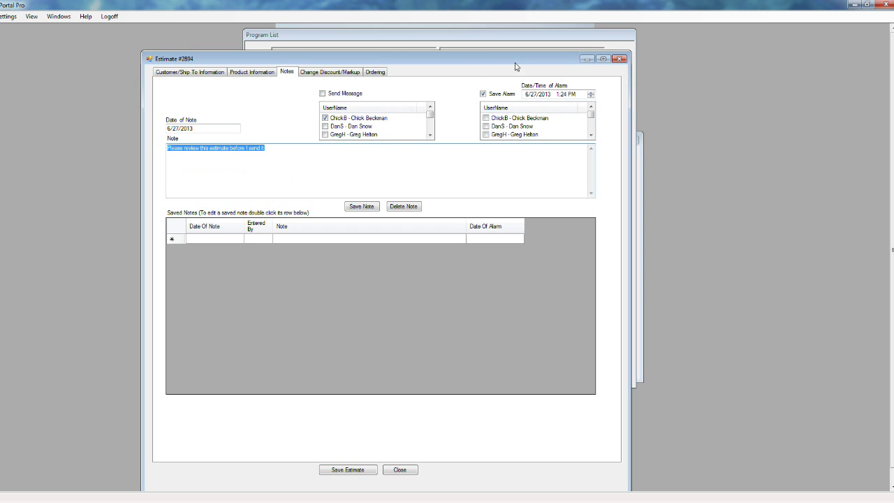
drag(515, 59, 503, 263)
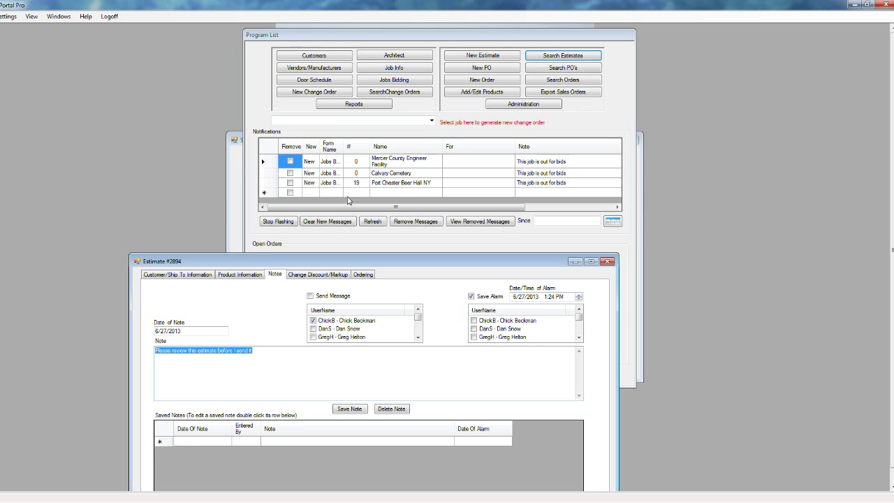
Step: Review the Change Discount/Markup Total Difference field, then return to Customer/Ship To Information
drag(219, 262, 221, 91)
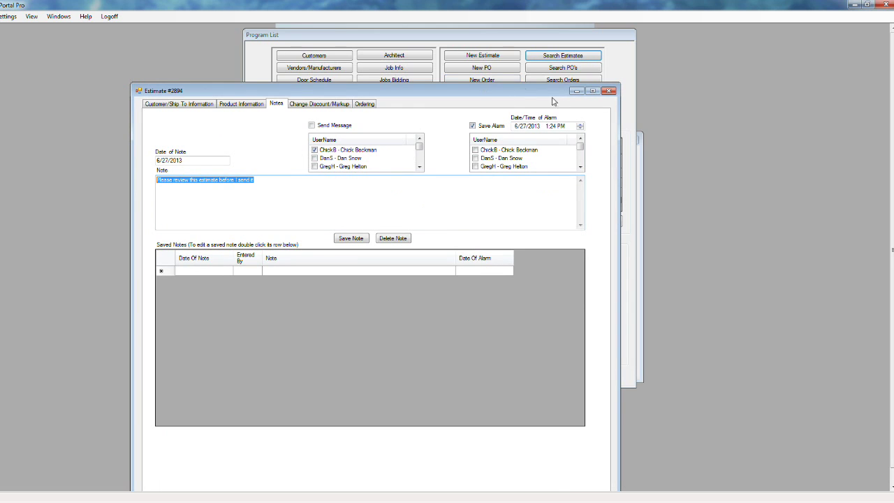
click(326, 105)
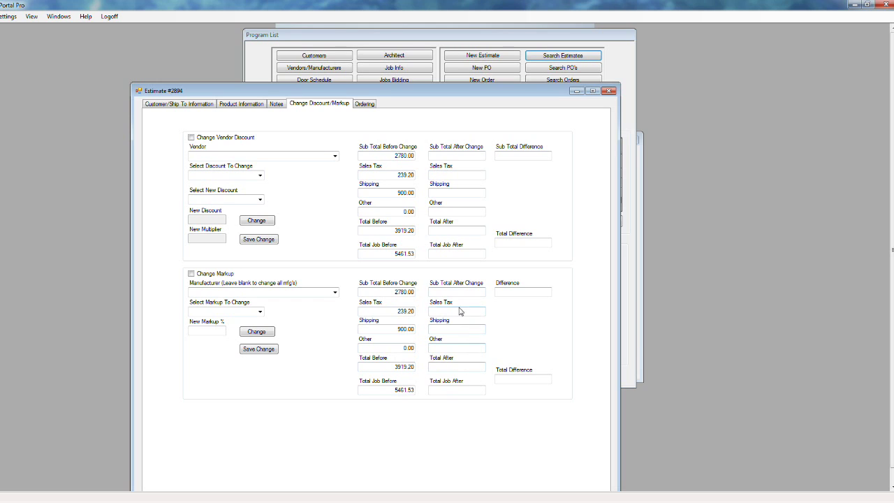
click(529, 381)
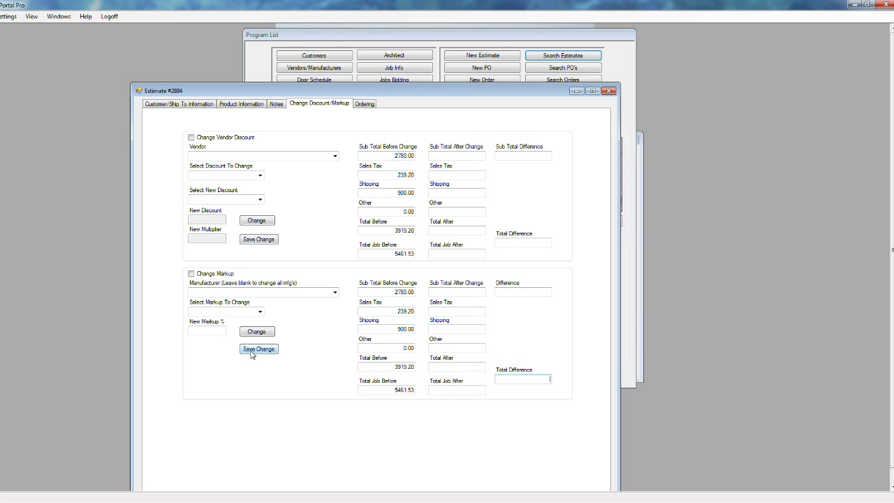
click(194, 106)
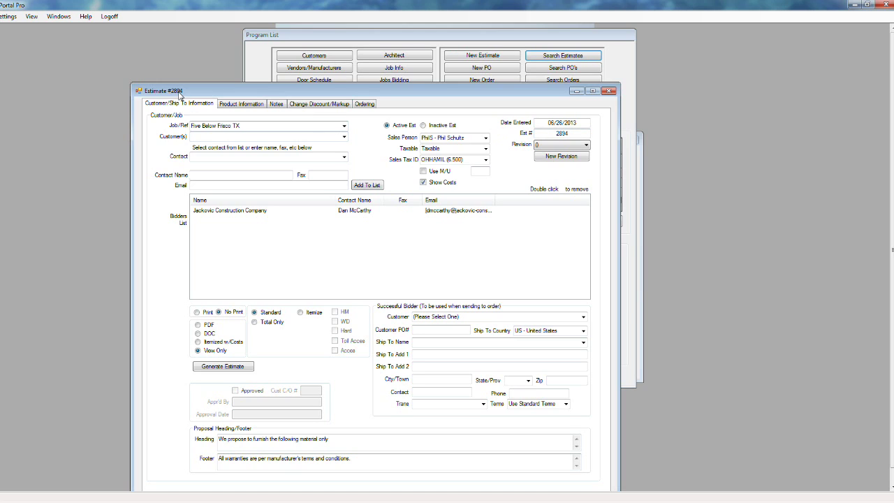
Step: Check the Revision value and show the Ordering grid with quantities, manufacturers and part numbers
click(539, 147)
click(539, 157)
click(363, 105)
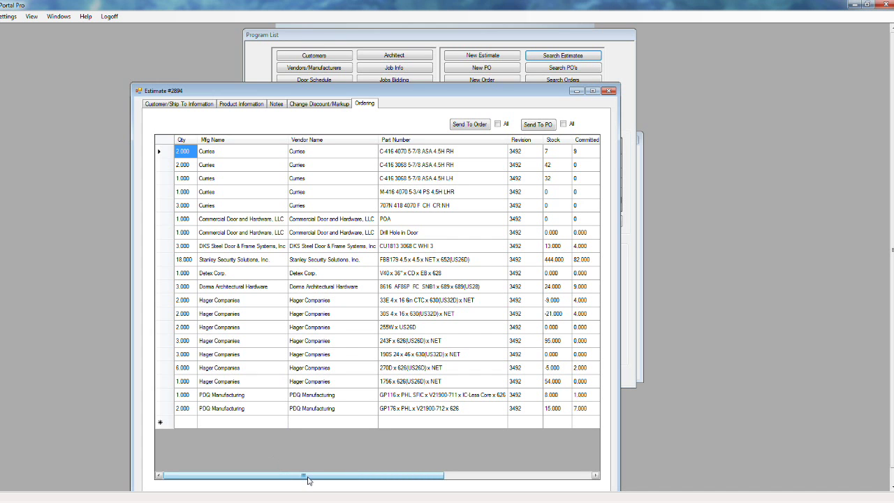
Step: Flag rows 1, 4, 5, 7 and 10 for Send To PO, then view Product Information
drag(308, 478, 500, 482)
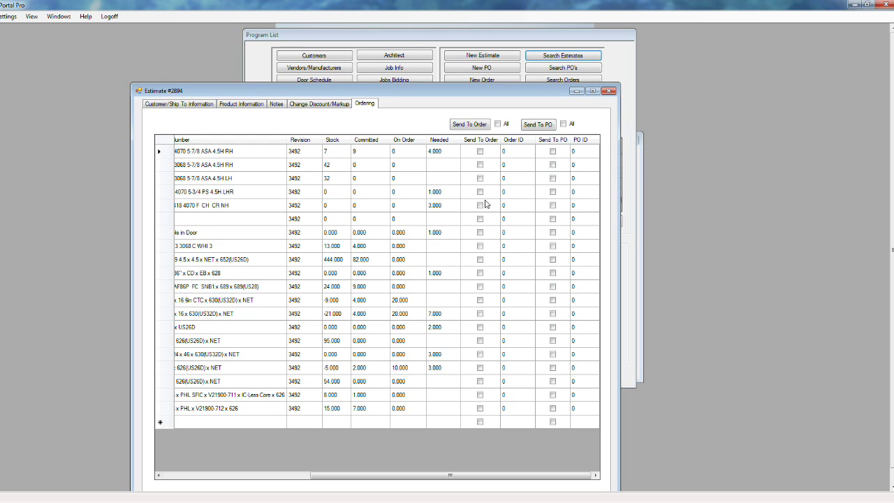
click(553, 153)
click(552, 191)
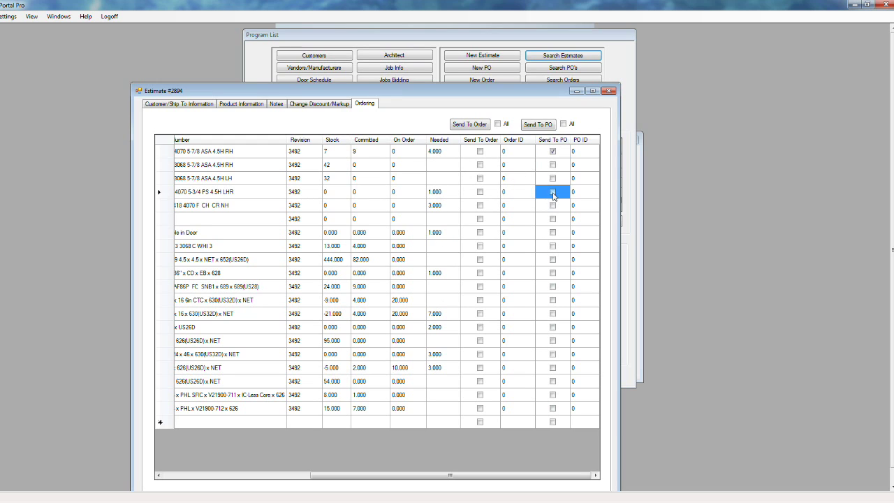
click(552, 204)
click(553, 233)
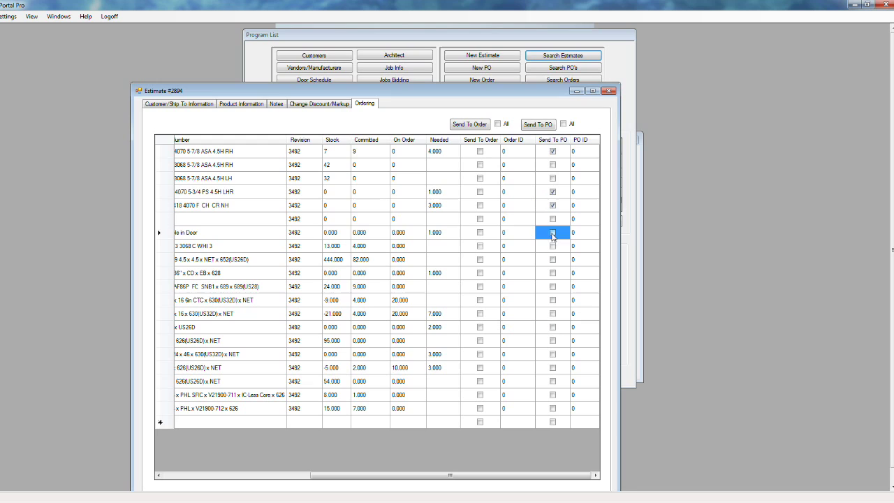
click(553, 273)
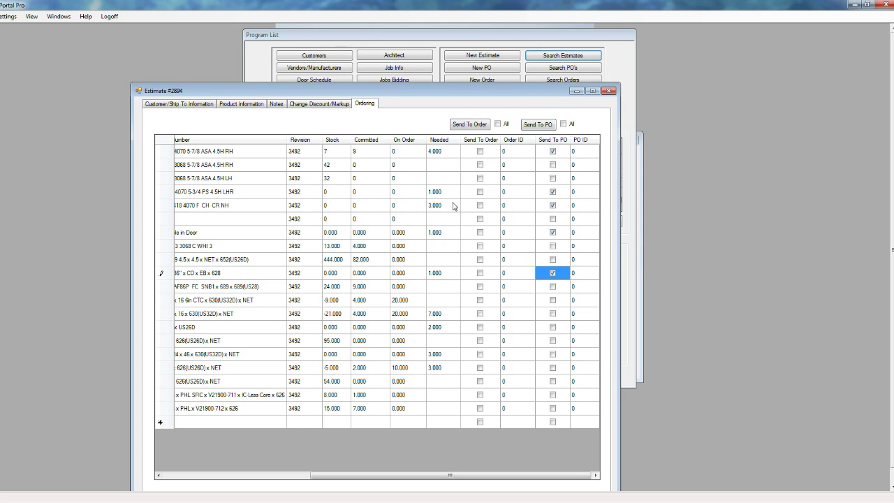
click(240, 103)
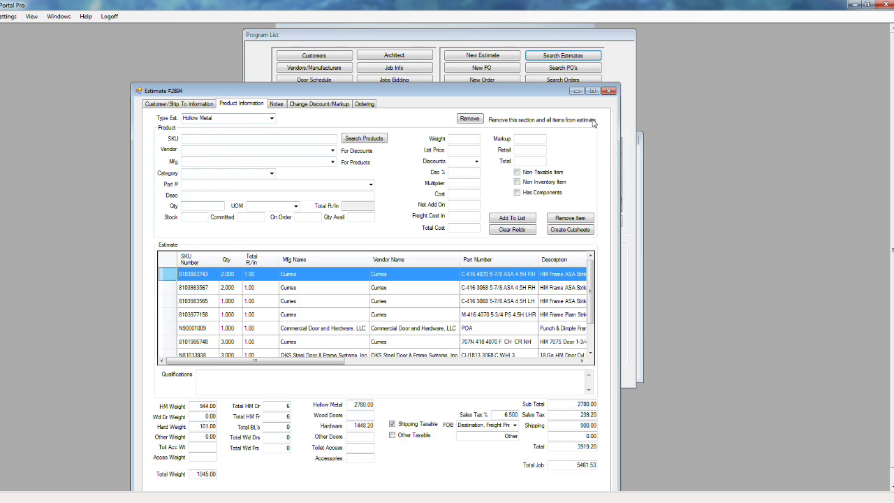
Step: Go back to the Ordering page to see the five items flagged for a PO
click(364, 104)
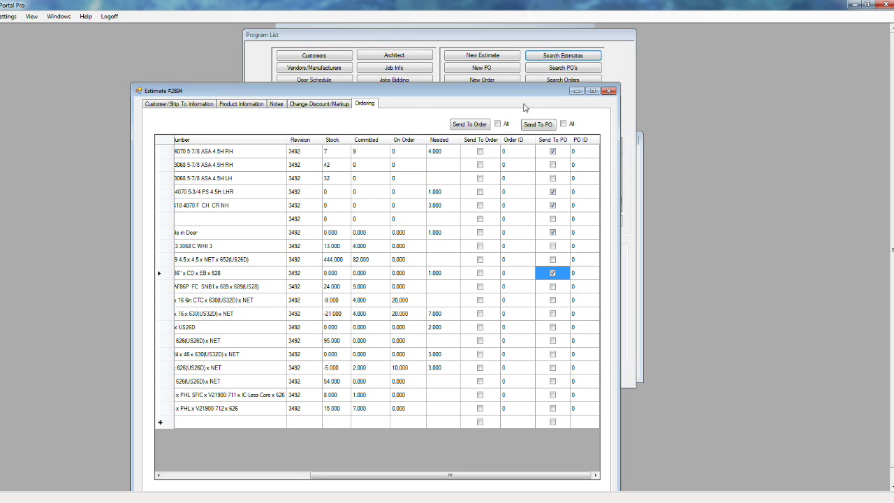
Step: Close estimate 2894 and open purchase order 71837 from Search PO's
click(609, 91)
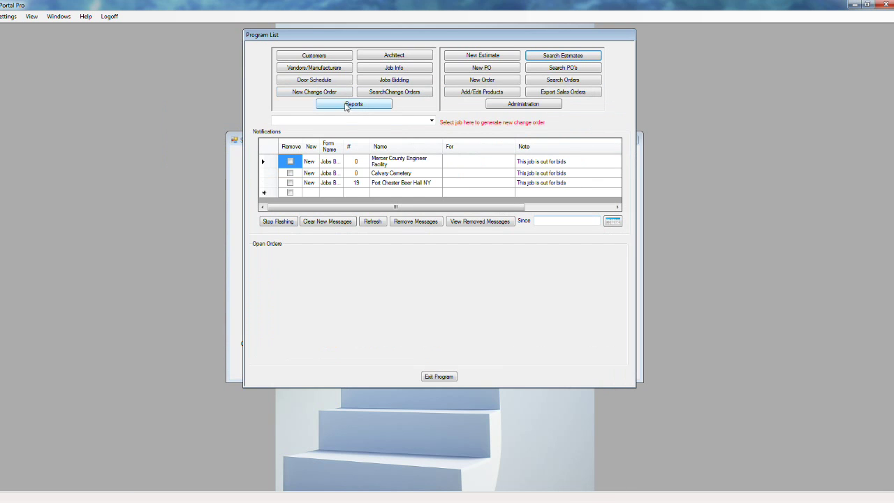
click(569, 69)
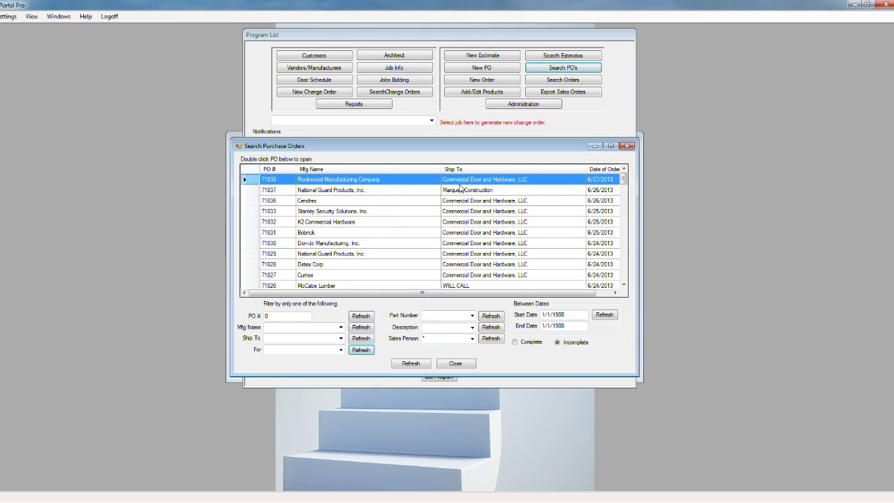
click(360, 194)
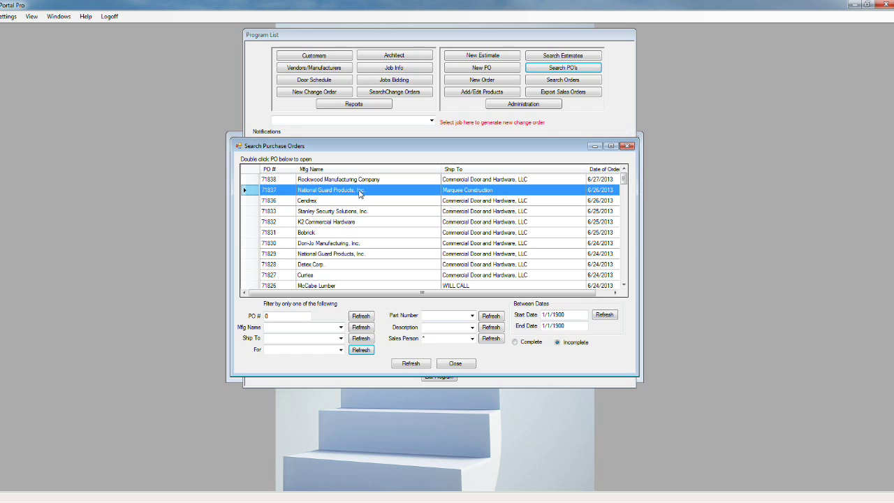
double_click(360, 194)
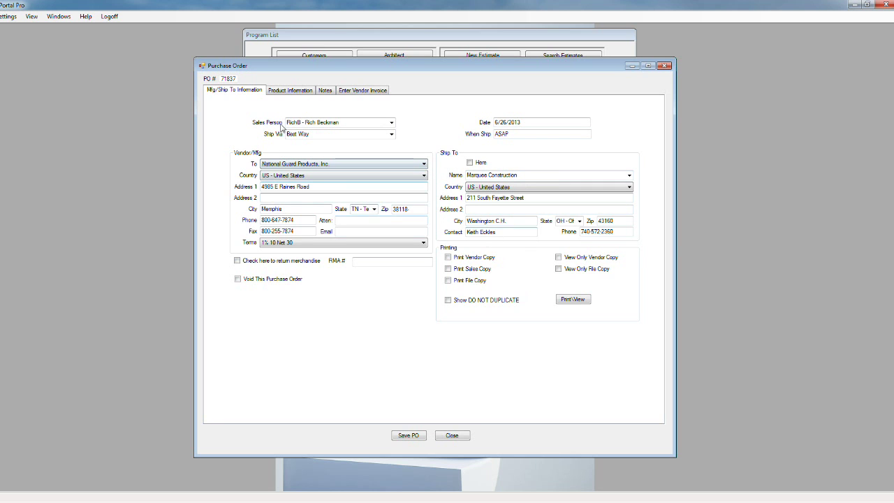
Step: Review PO 71837's Product Information and Notes, ending on Enter Vendor Invoice
click(297, 91)
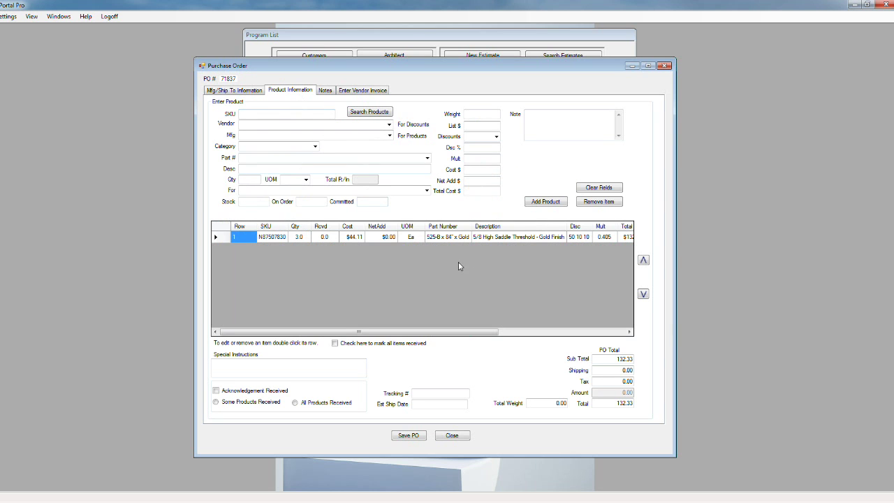
click(325, 92)
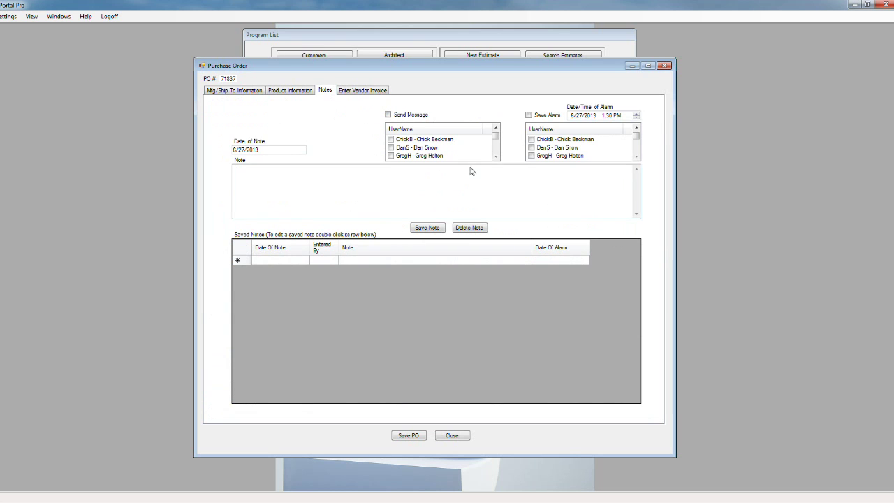
click(366, 93)
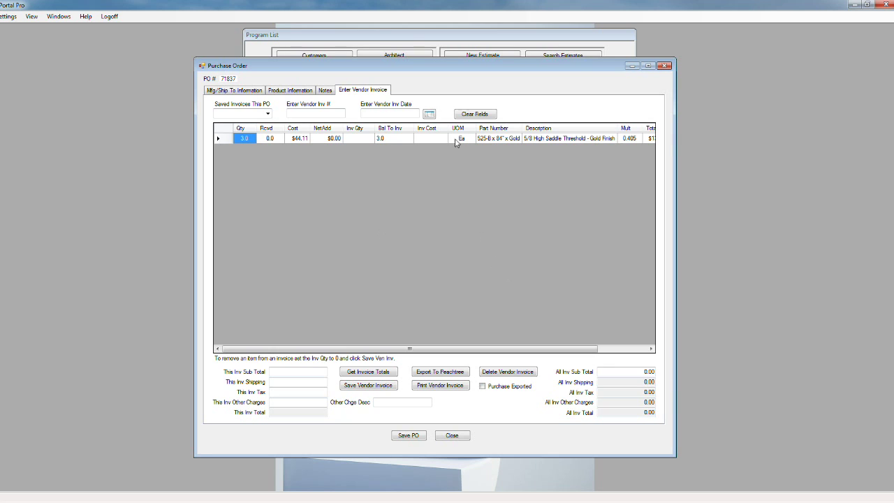
Step: Close the Purchase Order 71837 window to return to Search Purchase Orders
click(664, 65)
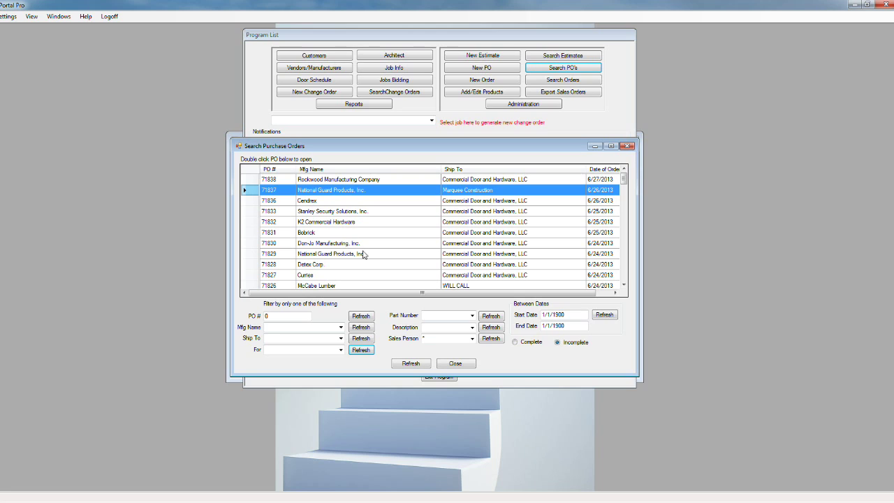
Step: Switch the purchase order filter to Complete and refresh the list
click(514, 342)
click(410, 364)
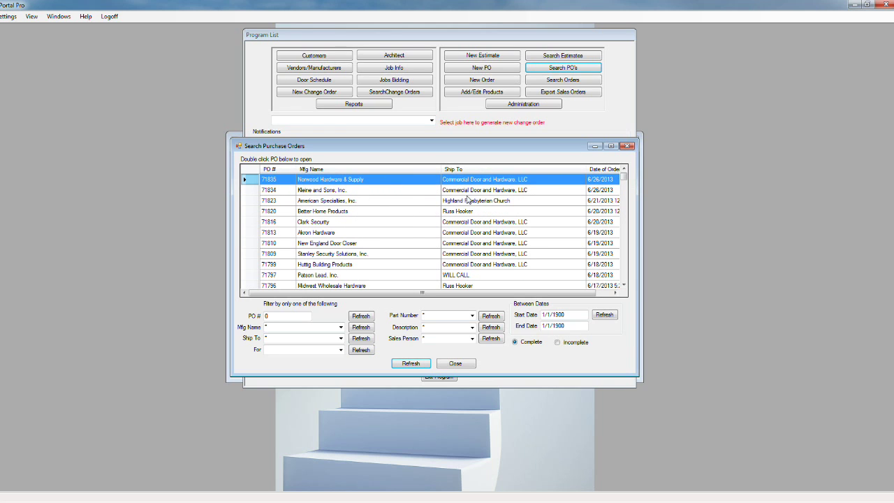
Step: Close the purchase order and estimate searches, open Search Orders and select order 5082
click(628, 145)
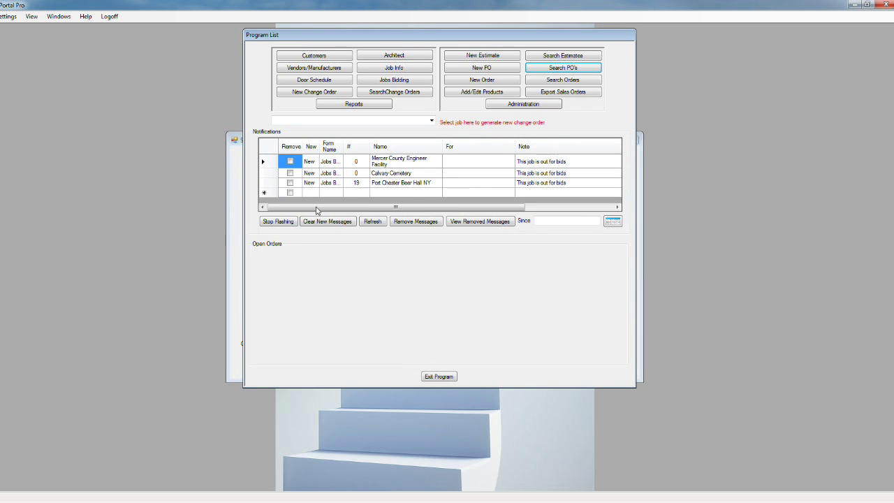
click(235, 210)
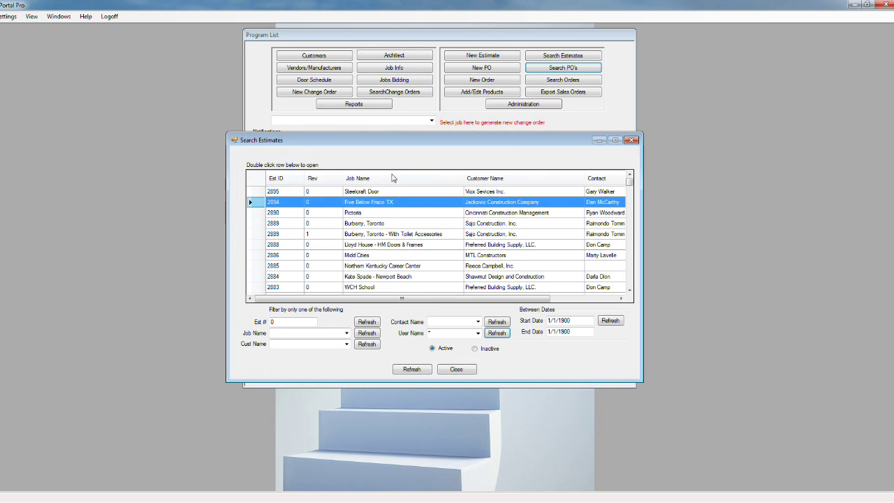
click(631, 140)
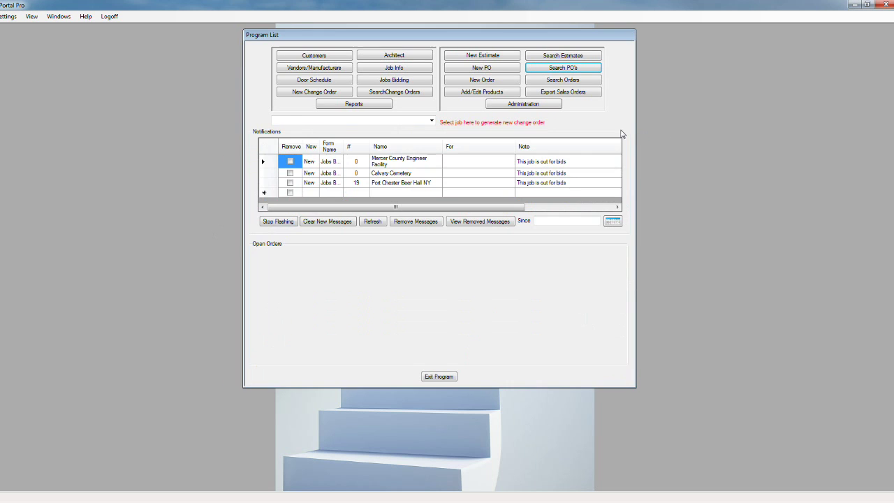
click(579, 82)
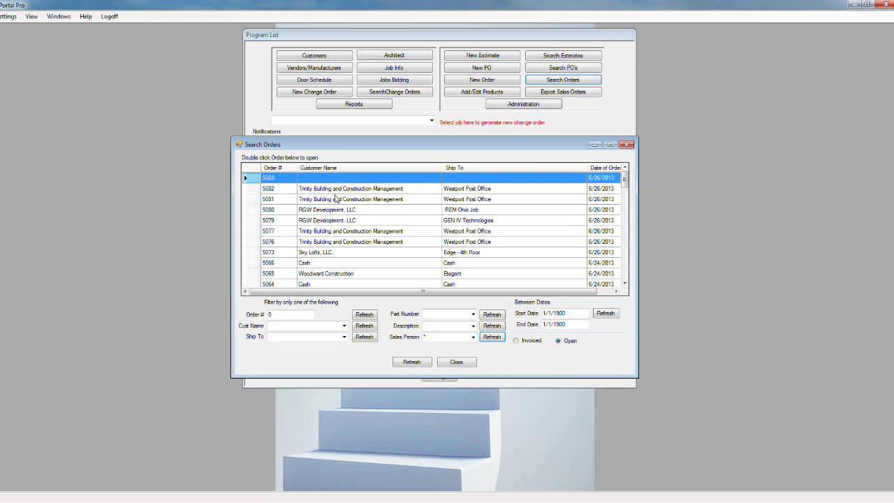
click(332, 191)
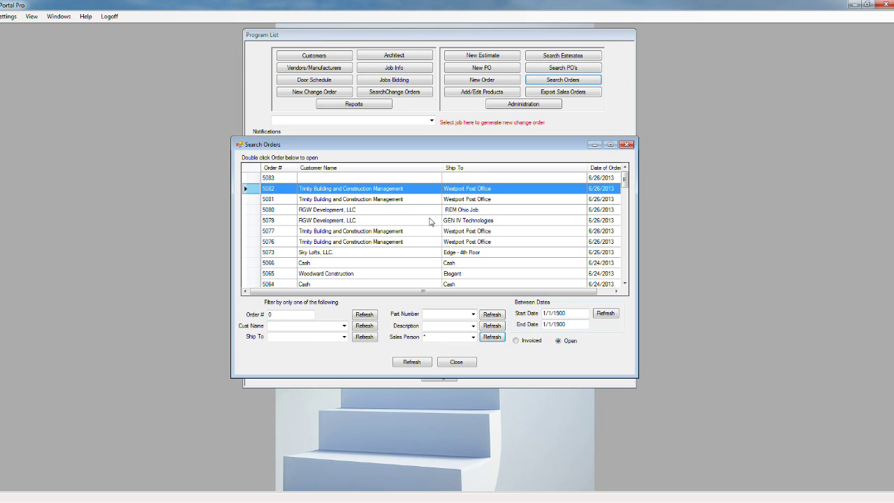
Step: Open order 5082 and view its Product Information page showing Total Job 24124.36
double_click(334, 190)
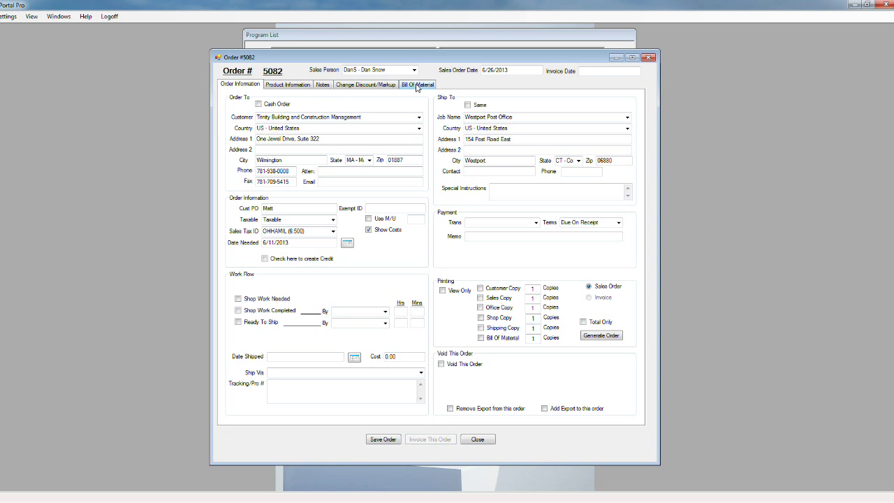
click(300, 85)
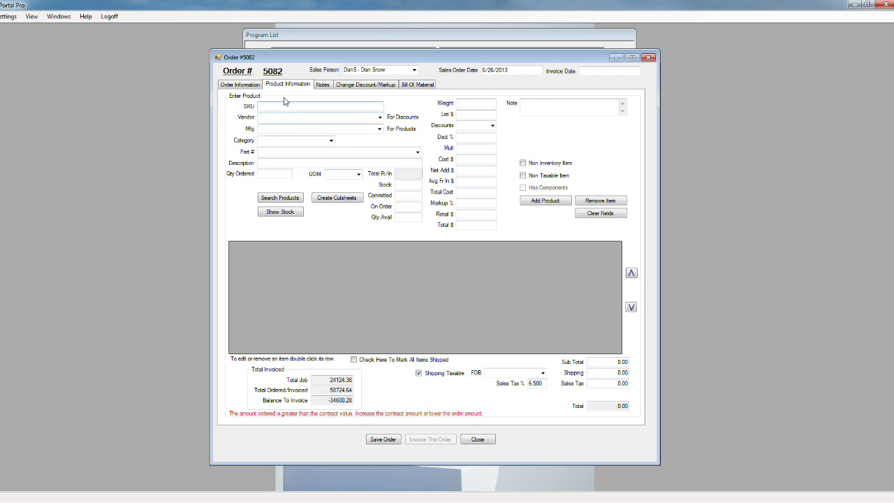
Step: Switch order 5082 to its Bill Of Material page, which lists no items
click(417, 85)
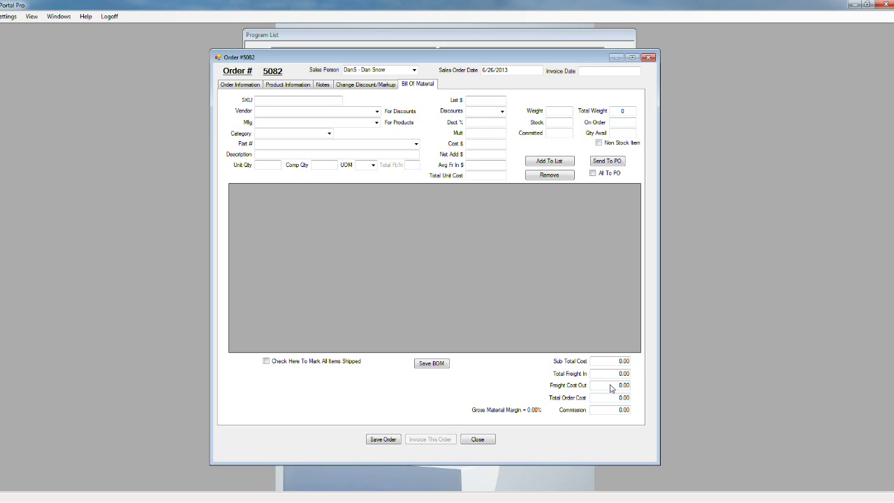
Step: Select the Freight Cost Out and Commission amounts, then return to the Order Information page
drag(615, 385, 631, 385)
click(616, 412)
click(294, 86)
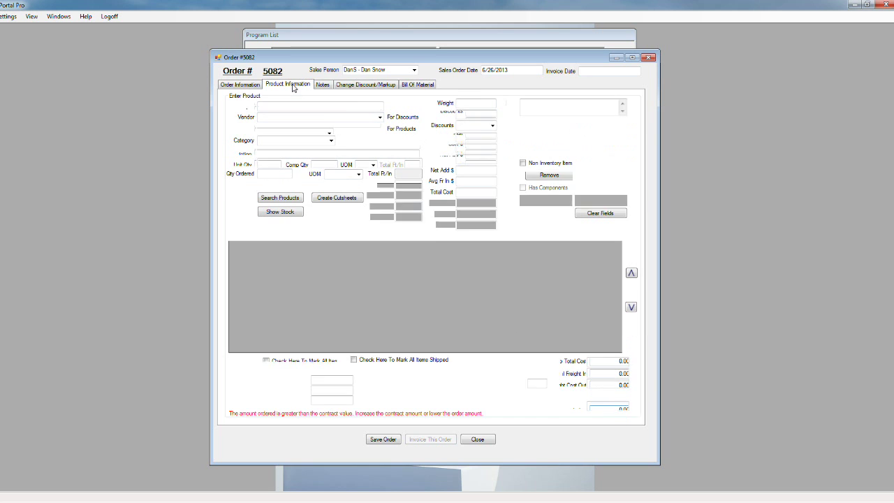
click(245, 85)
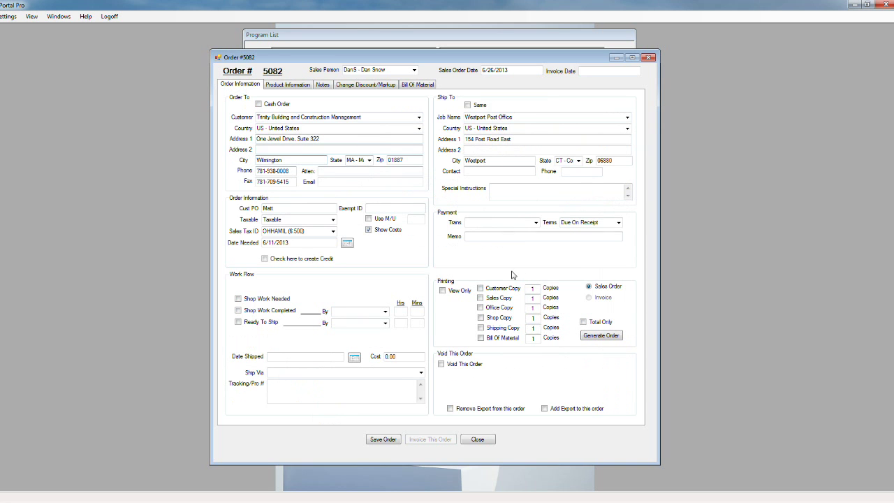
Step: Tick View Only under Printing and generate the Sales Order report for order 5082
click(442, 290)
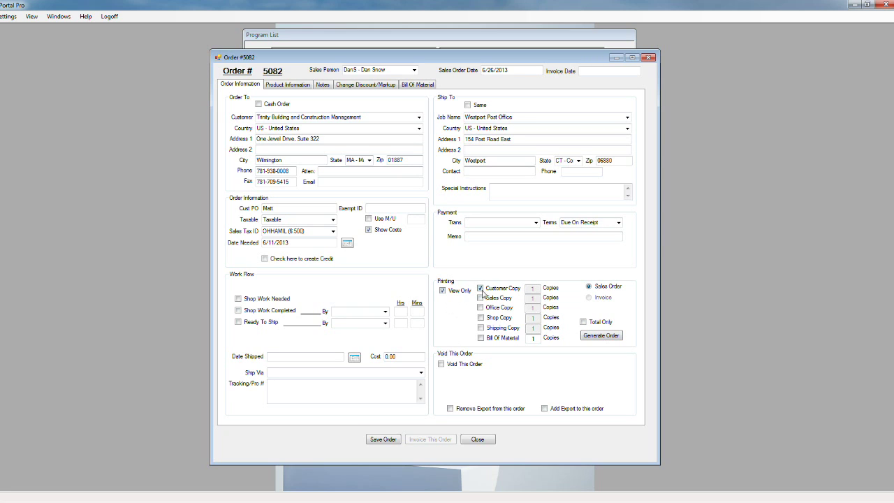
click(598, 336)
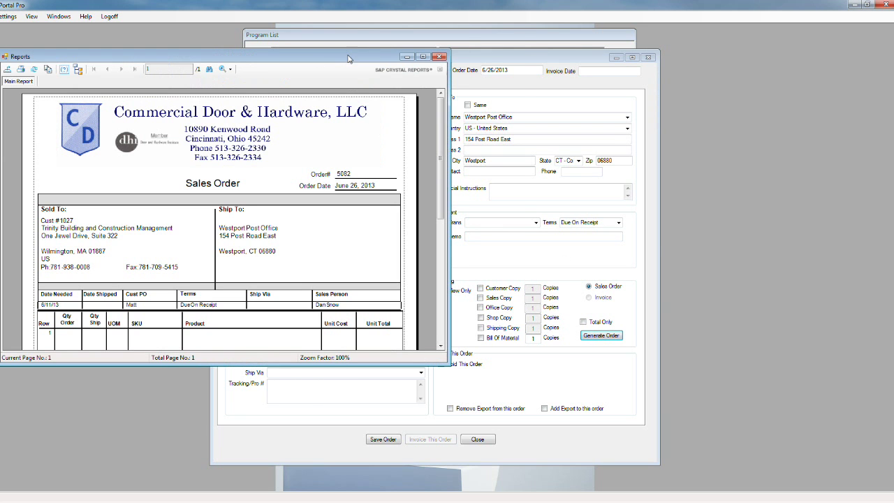
Step: Move and enlarge the Sales Order report preview to read it fully, then close it
drag(349, 59, 425, 28)
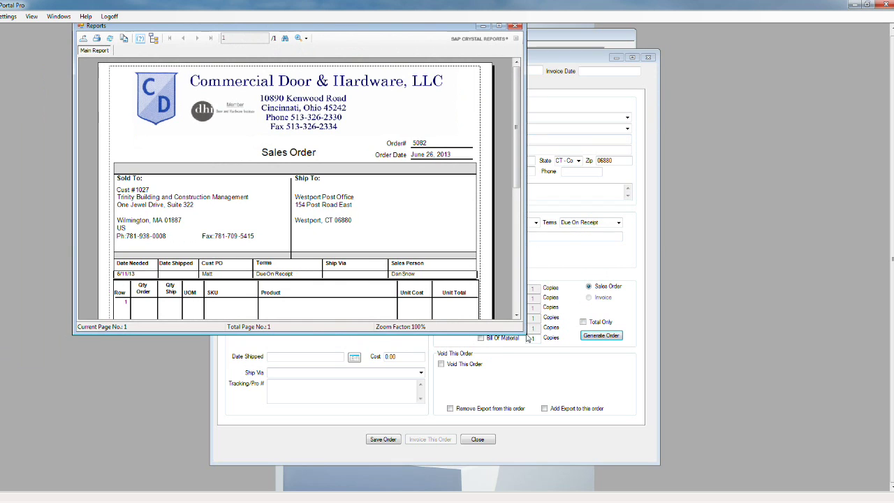
drag(524, 335, 618, 489)
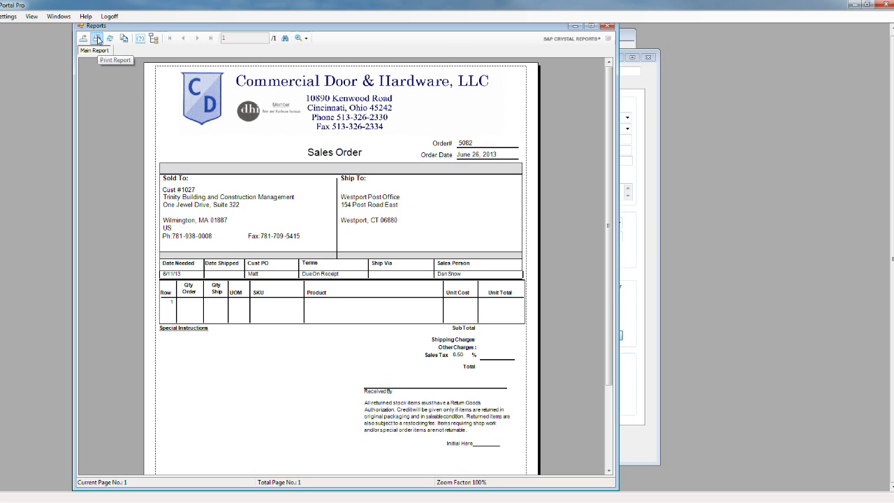
click(608, 27)
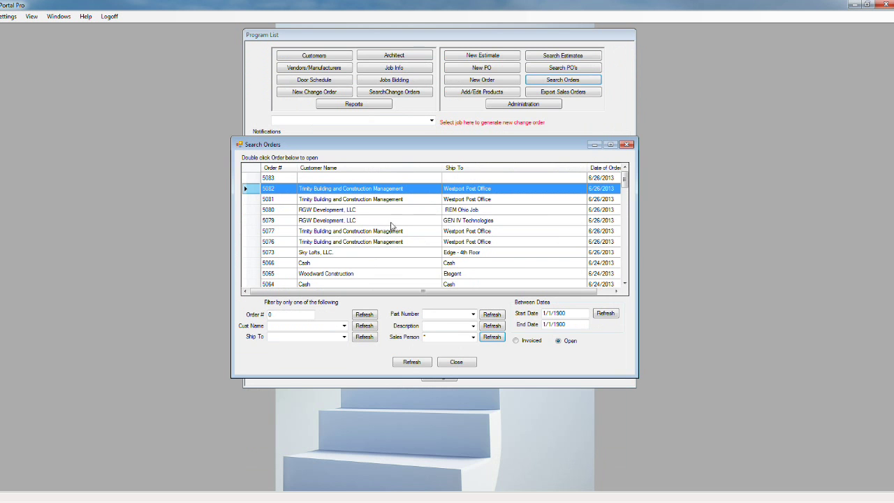
Step: Close the Order #5082 and Search Orders windows
click(649, 57)
click(627, 144)
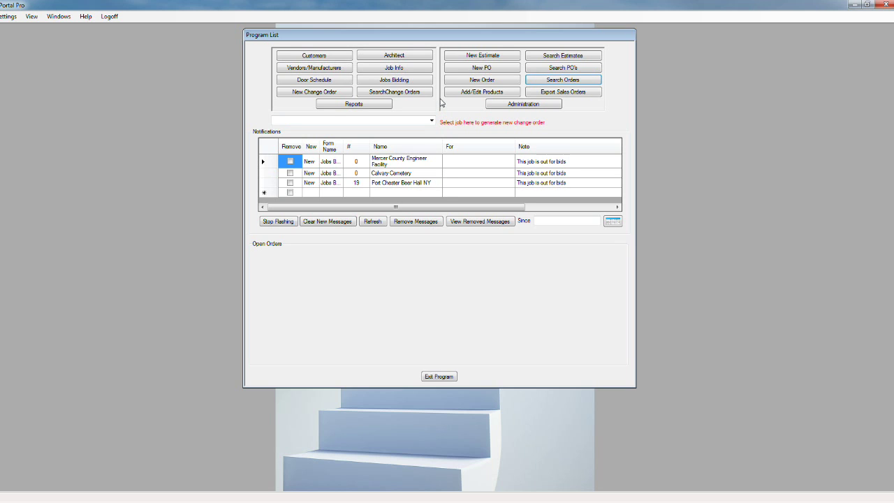
click(569, 94)
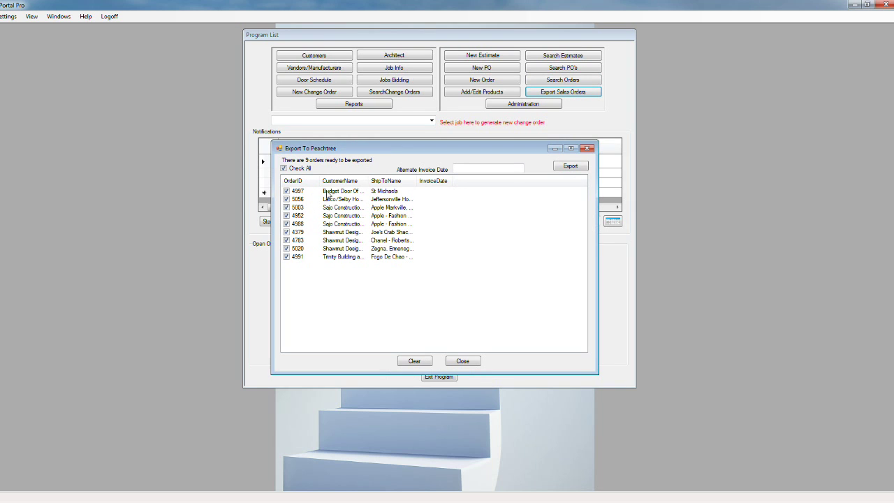
click(588, 150)
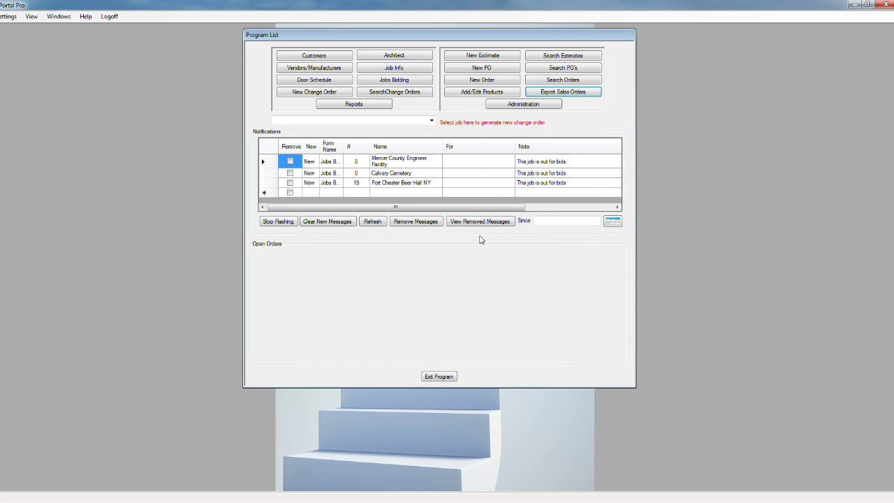